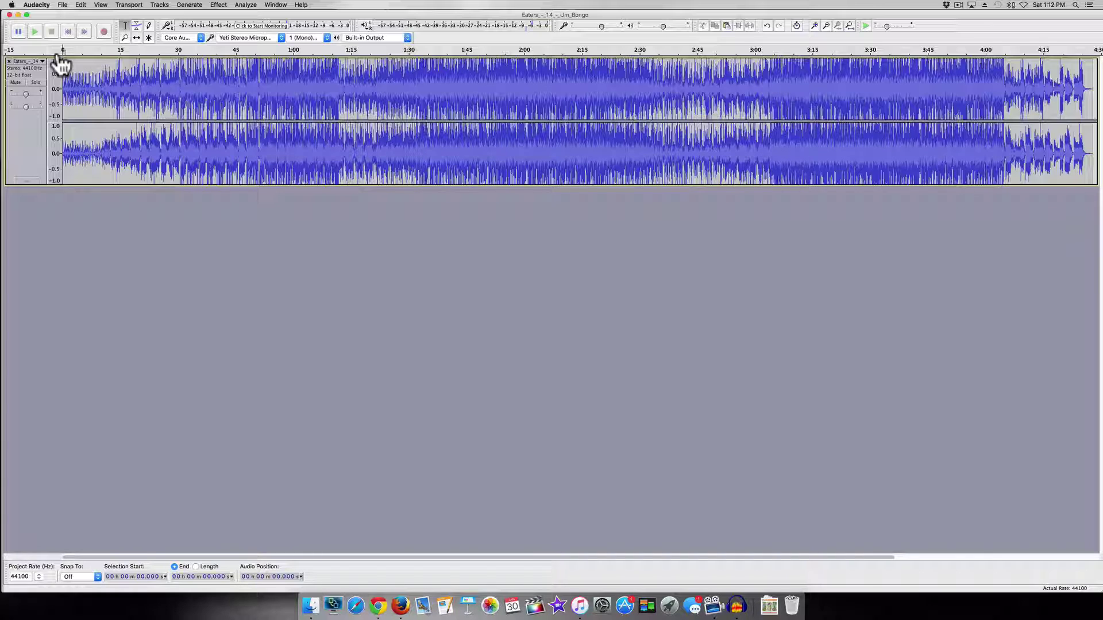
Play the song to find where the loop begins, zooming in on the intro and auditioning it from about 30.5 seconds.
key("space")
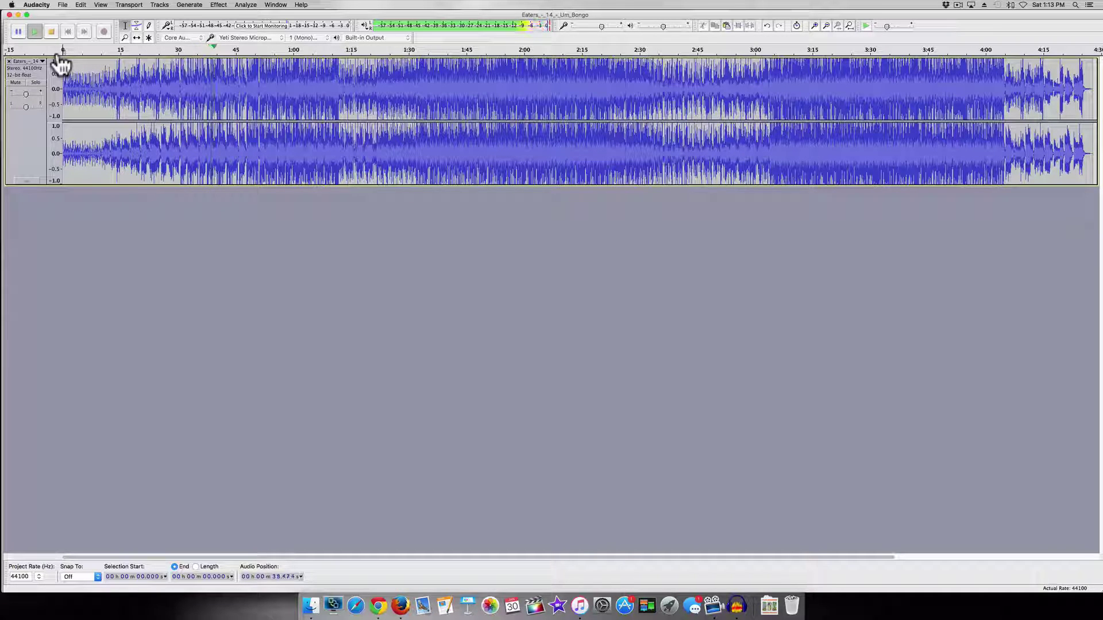
key("space")
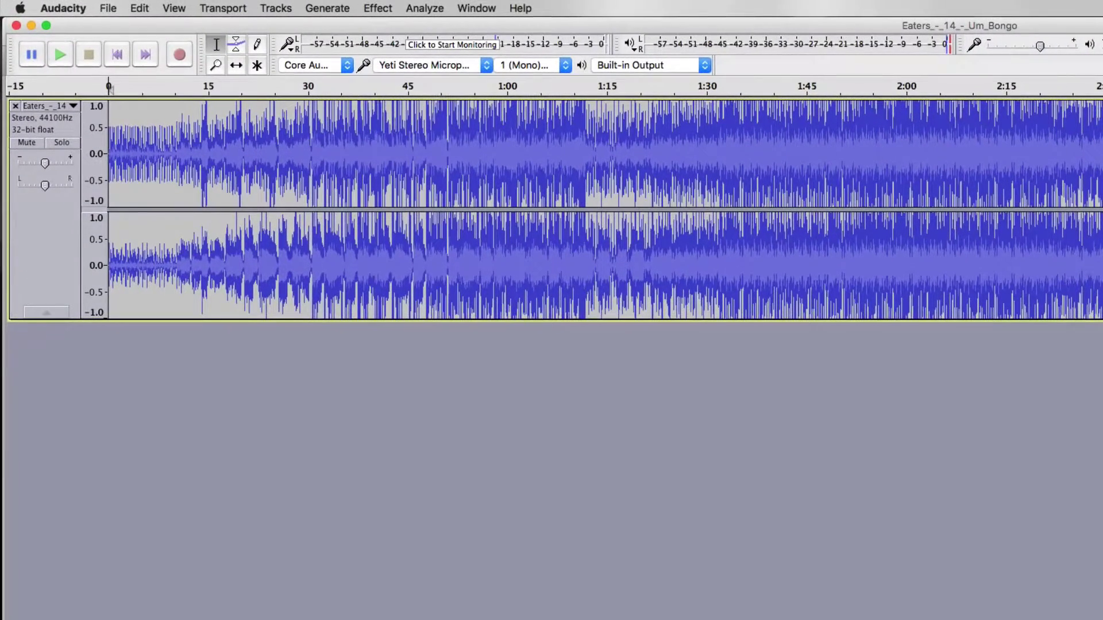
left_click(216, 65)
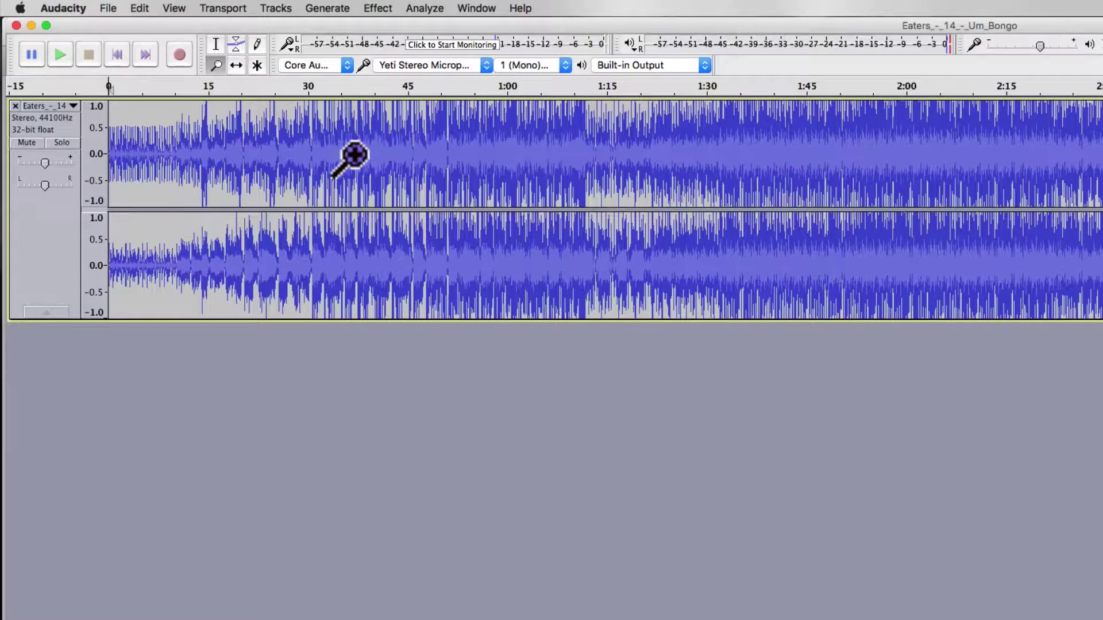
left_click_drag(370, 148, 2, 170)
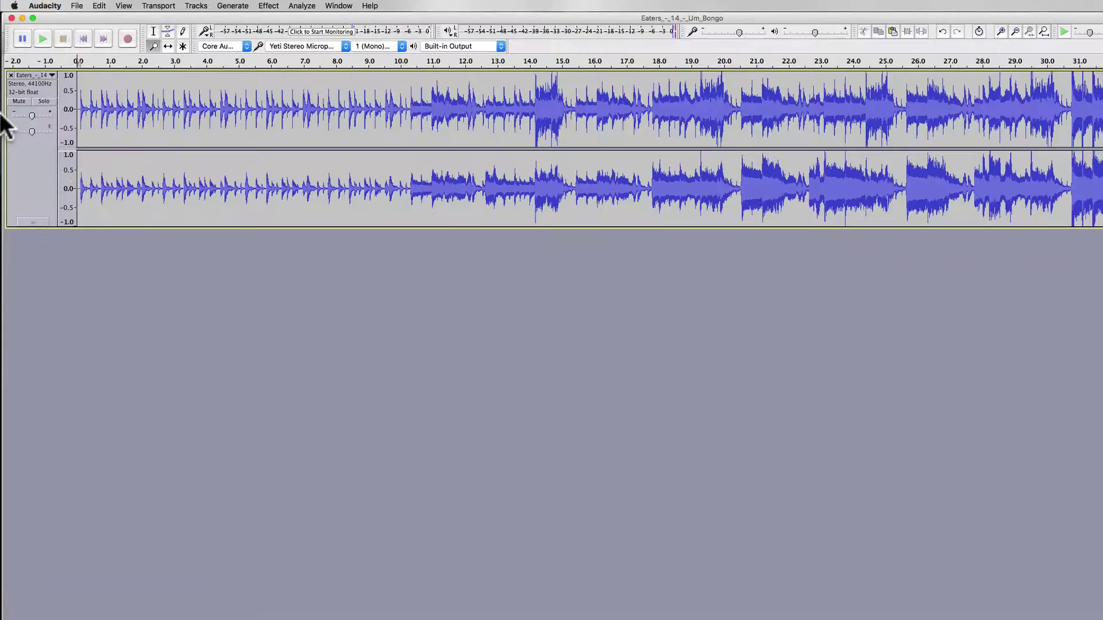
left_click(1062, 65)
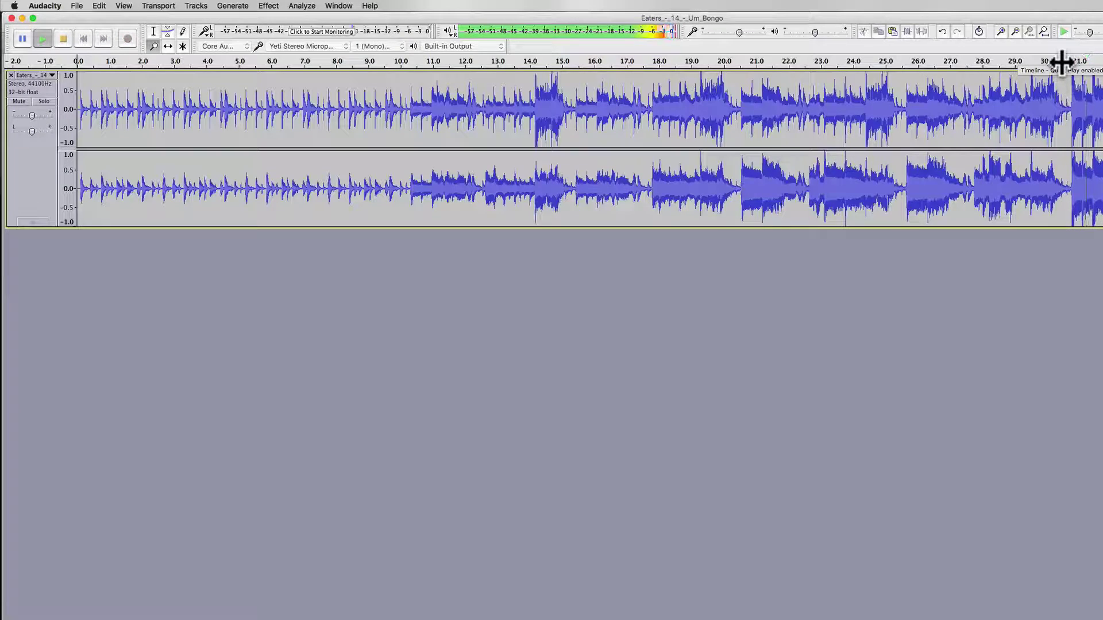
key("space")
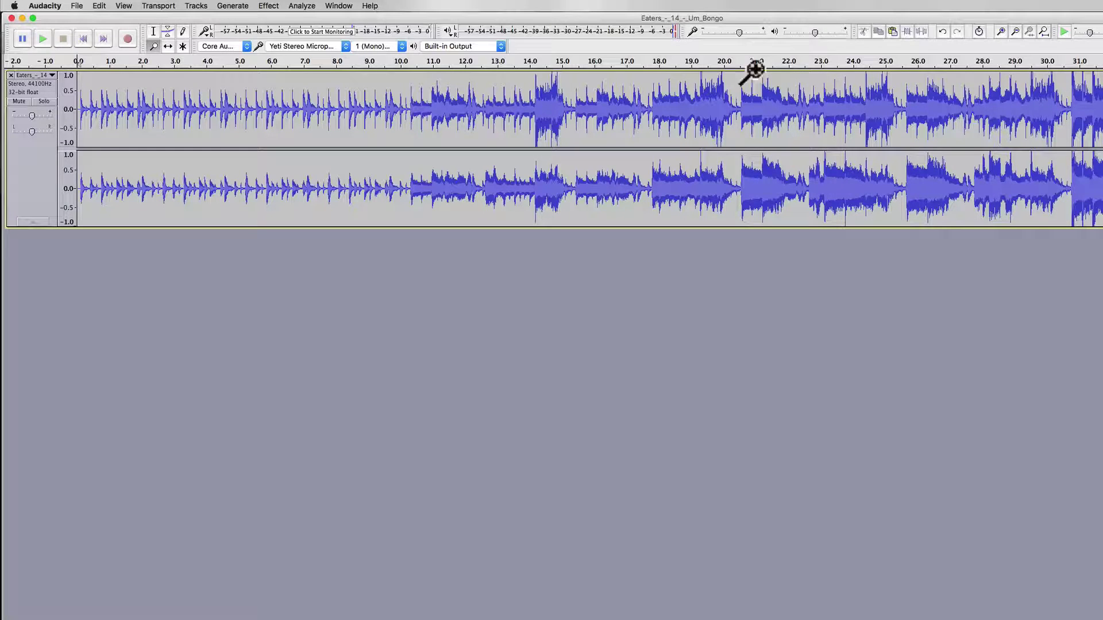
Delete the song's intro from the beginning up to about 30.6 seconds.
left_click(153, 31)
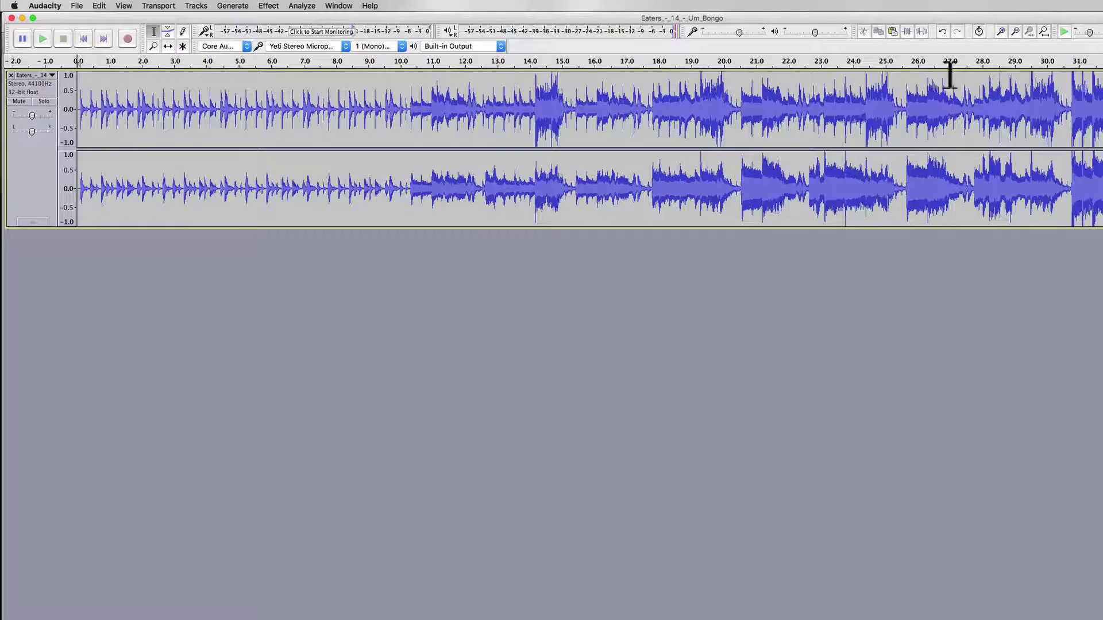
left_click(1067, 91)
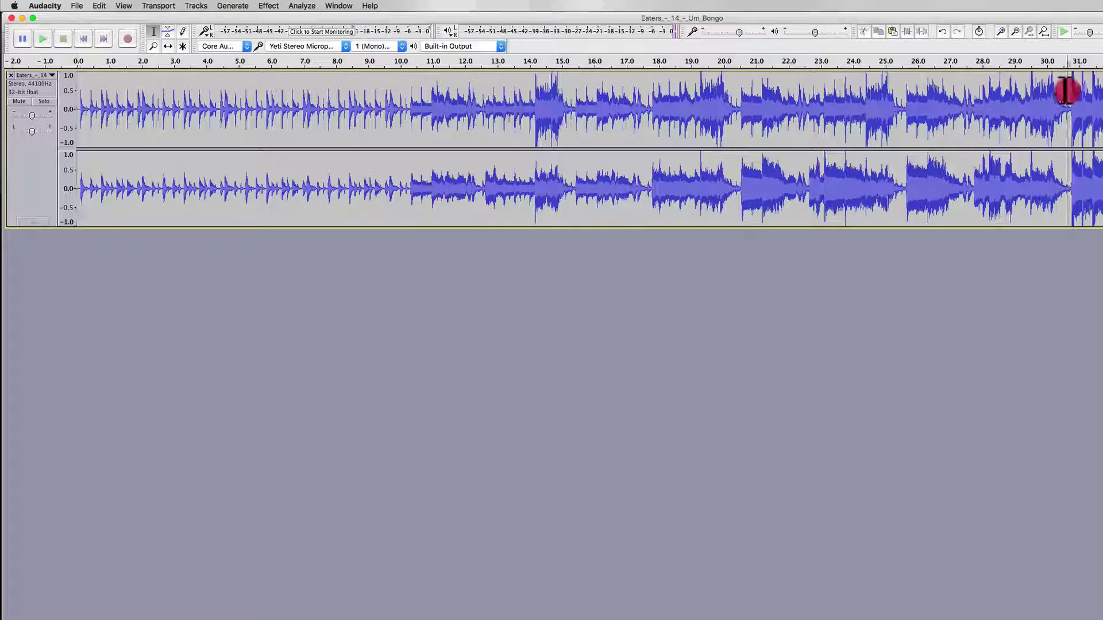
mouse_move(1067, 90)
left_mouse_down()
mouse_move(938, 93)
mouse_move(446, 167)
mouse_move(271, 178)
mouse_move(4, 162)
left_mouse_up()
key("Delete")
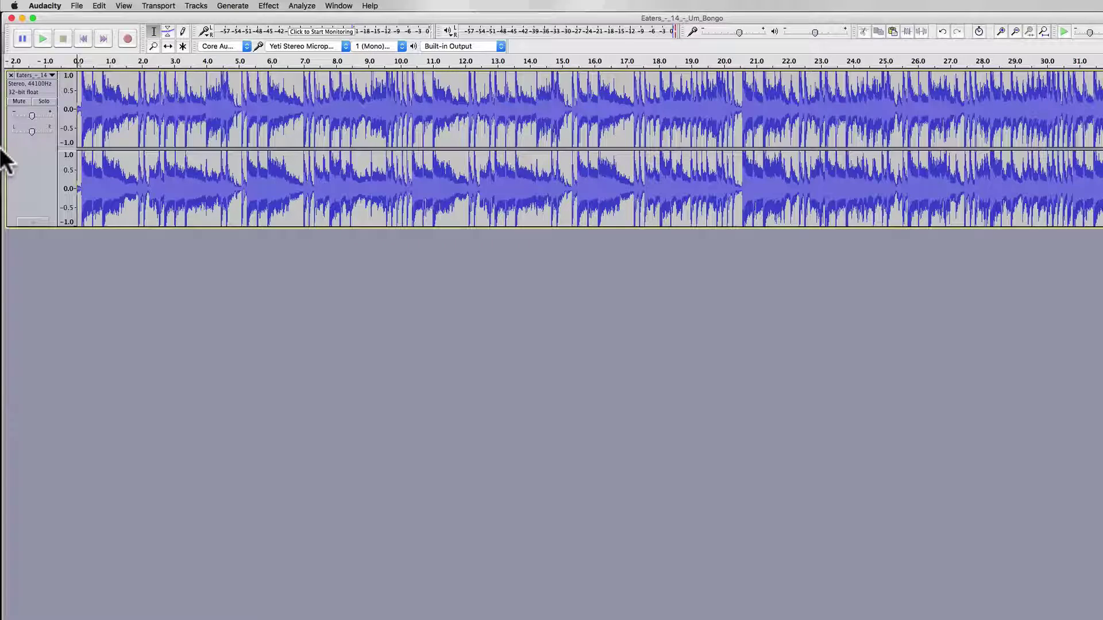
Play the new opening to find the loop's end, and delete all audio from 11.0 seconds to the end of the song.
key("space")
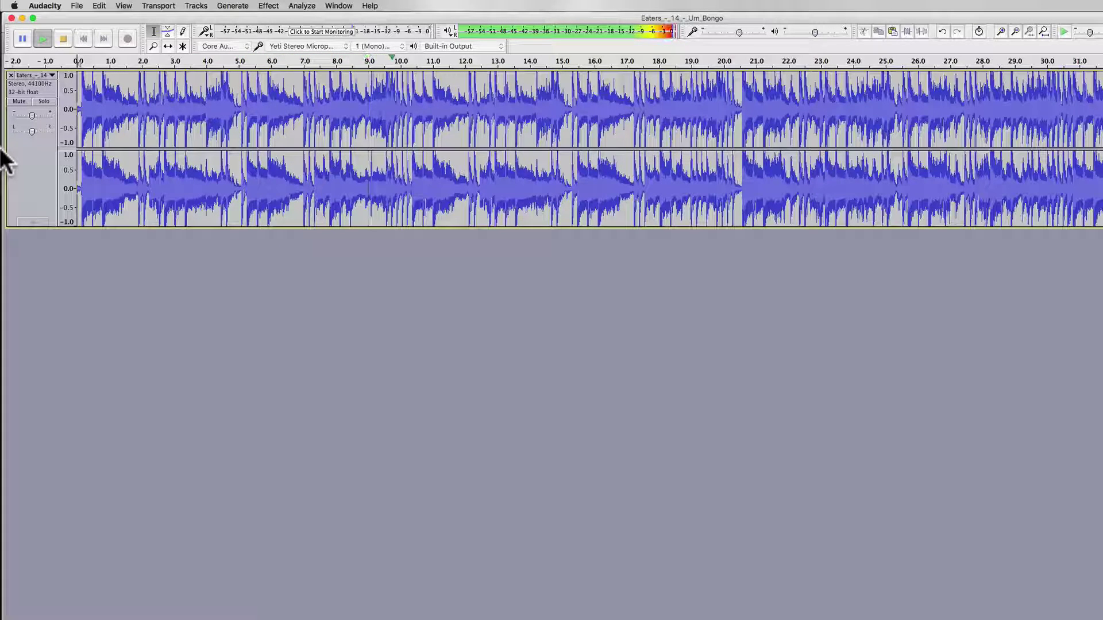
key("space")
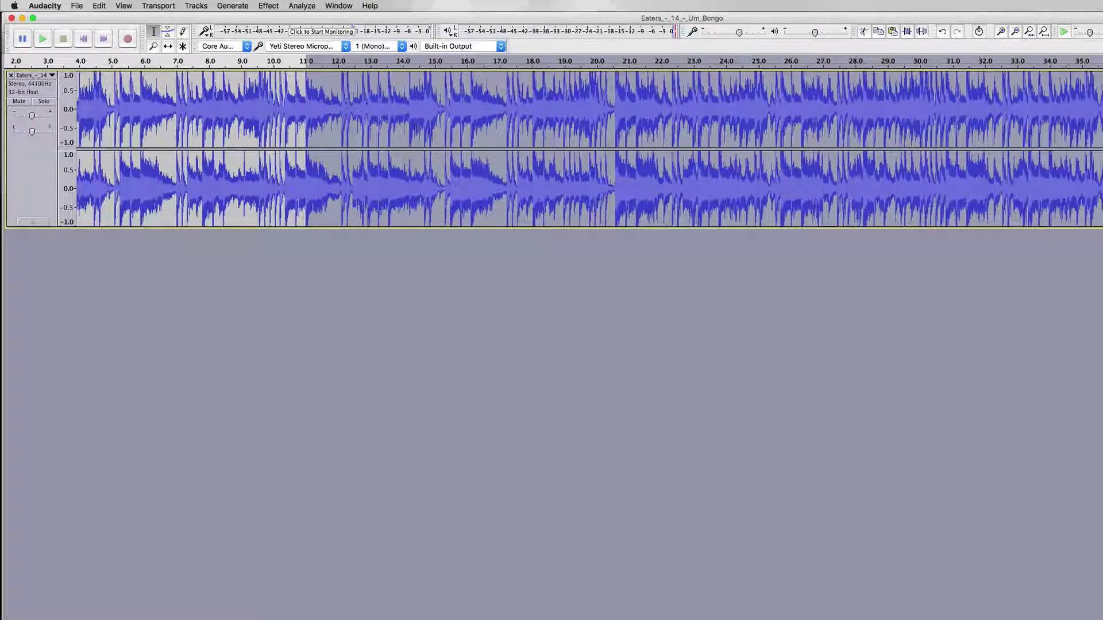
scroll(583, 149, "right", 10)
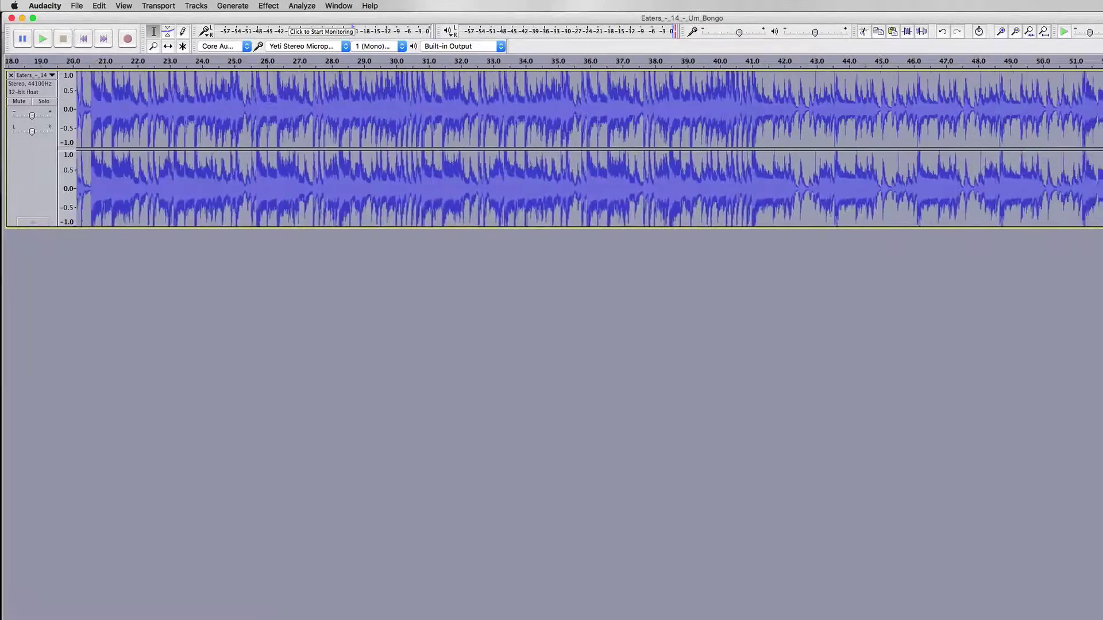
scroll(583, 149, "right", 15)
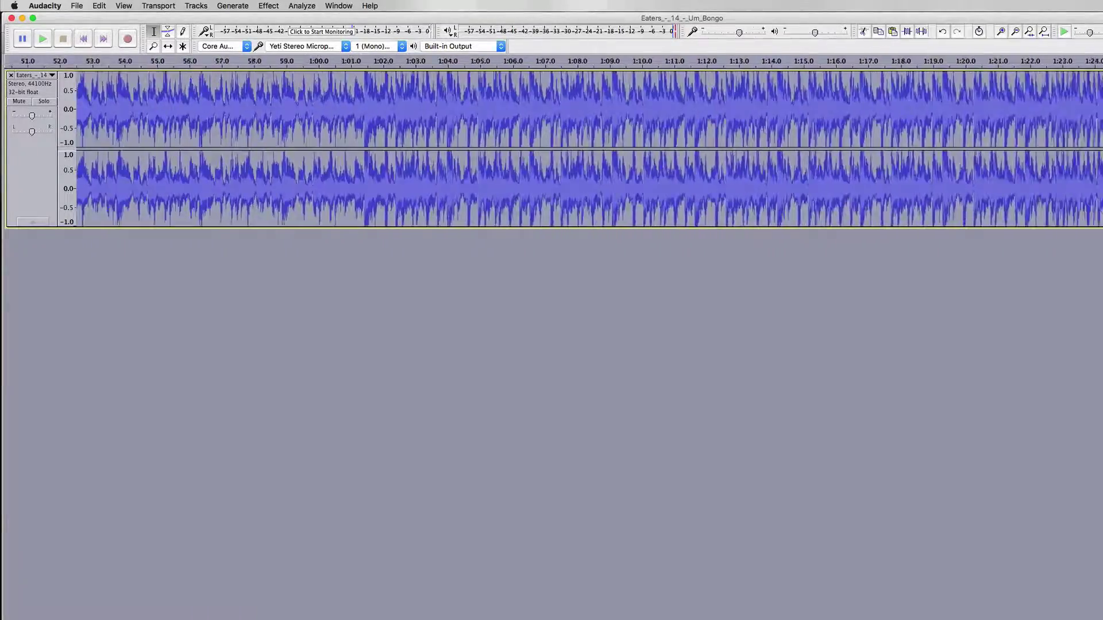
scroll(583, 150, "right", 15)
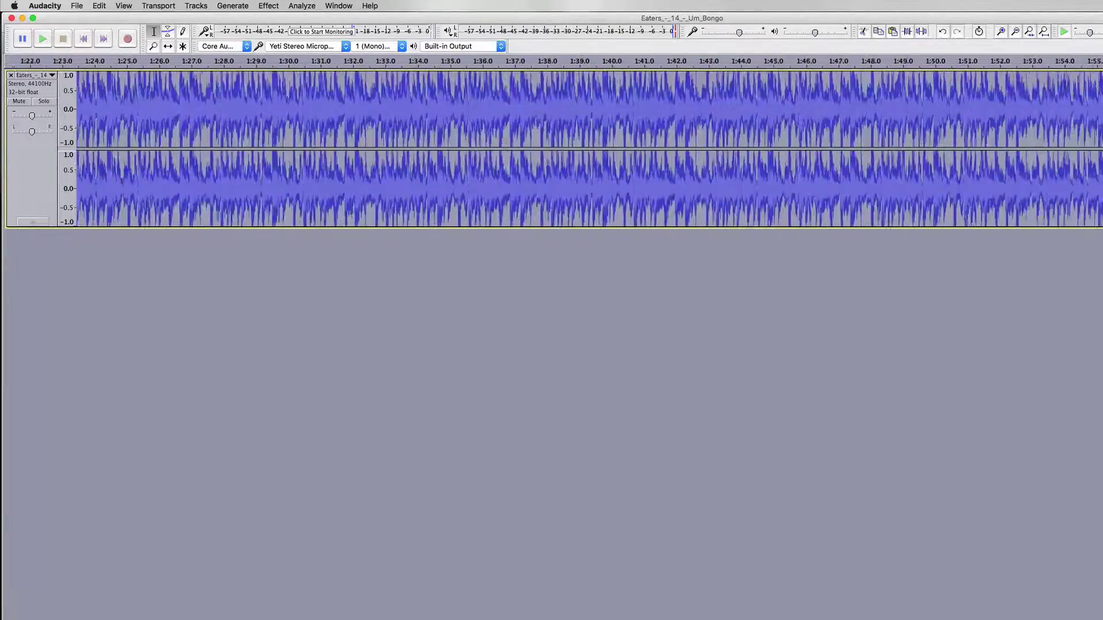
scroll(583, 149, "right", 15)
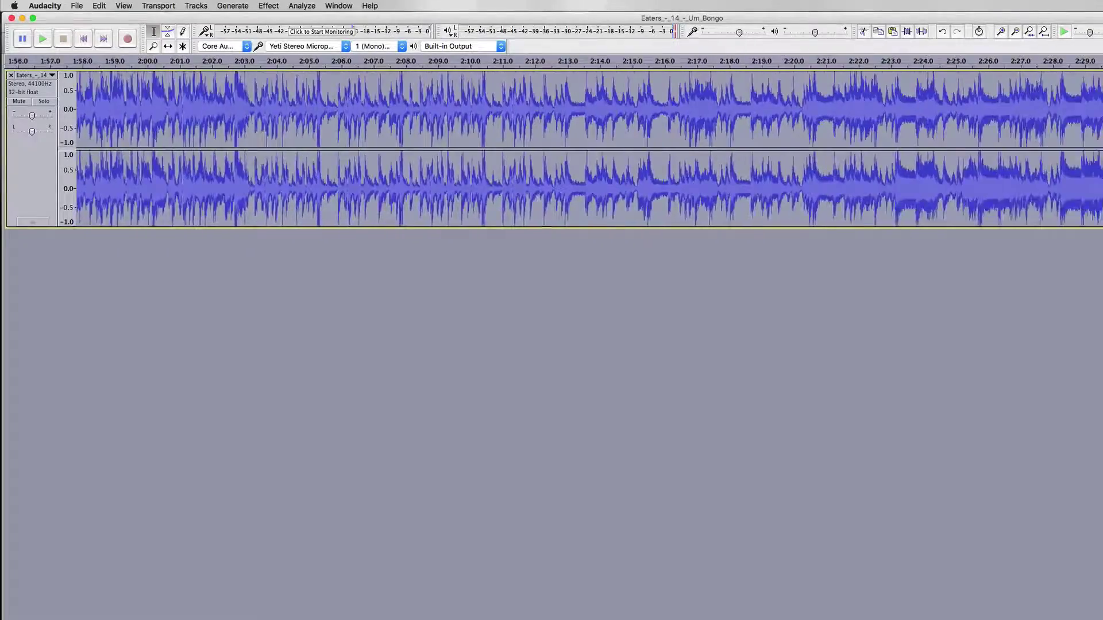
scroll(584, 149, "right", 15)
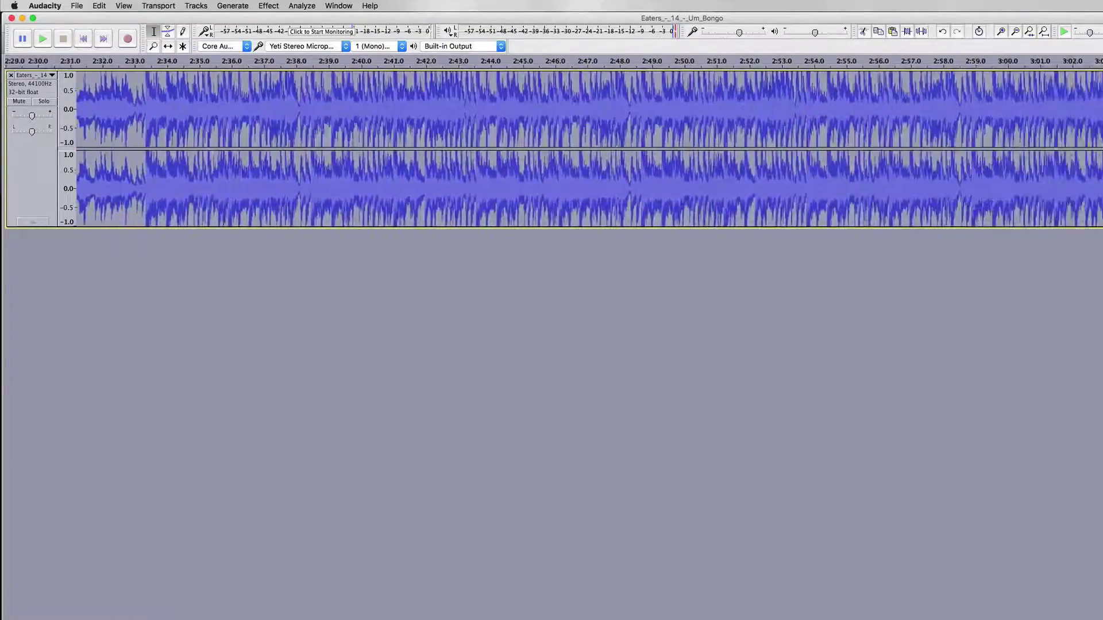
scroll(583, 149, "right", 15)
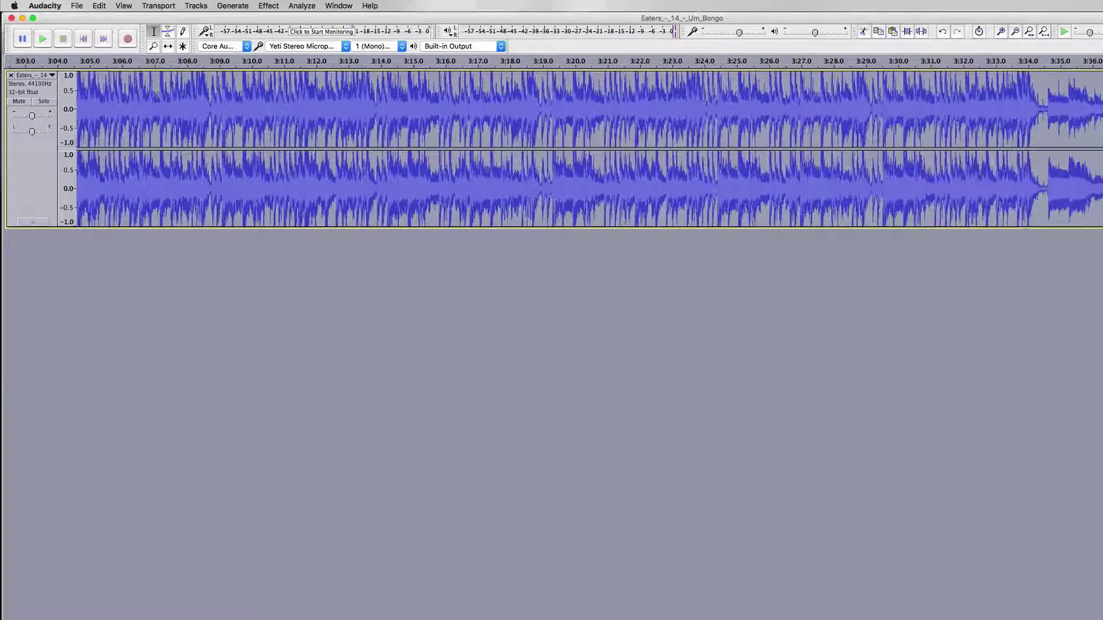
scroll(583, 150, "right", 8)
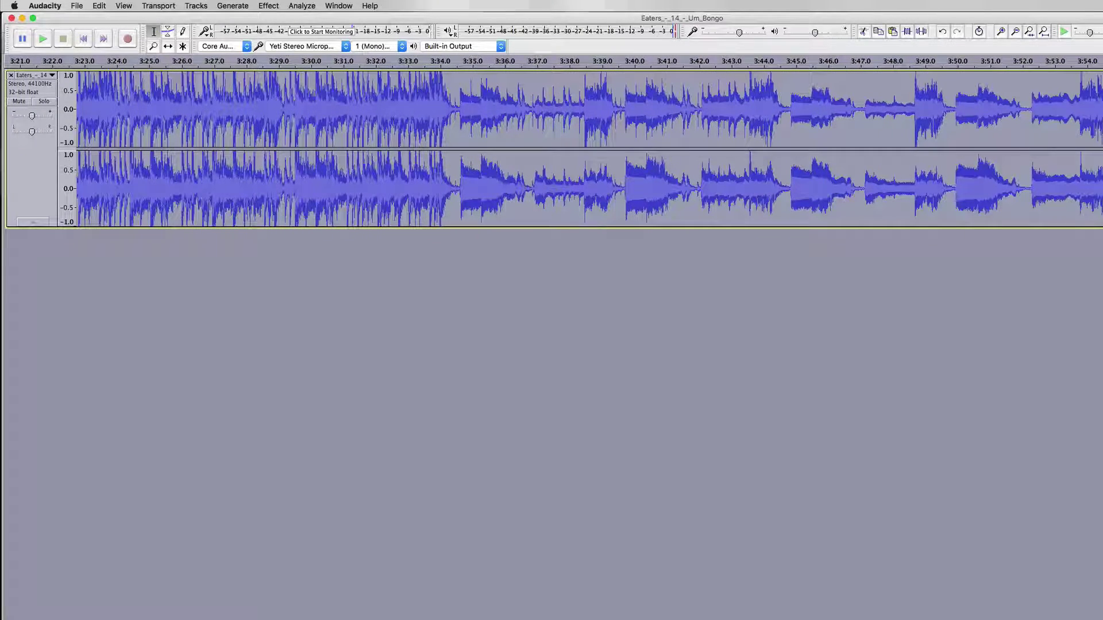
key("Delete")
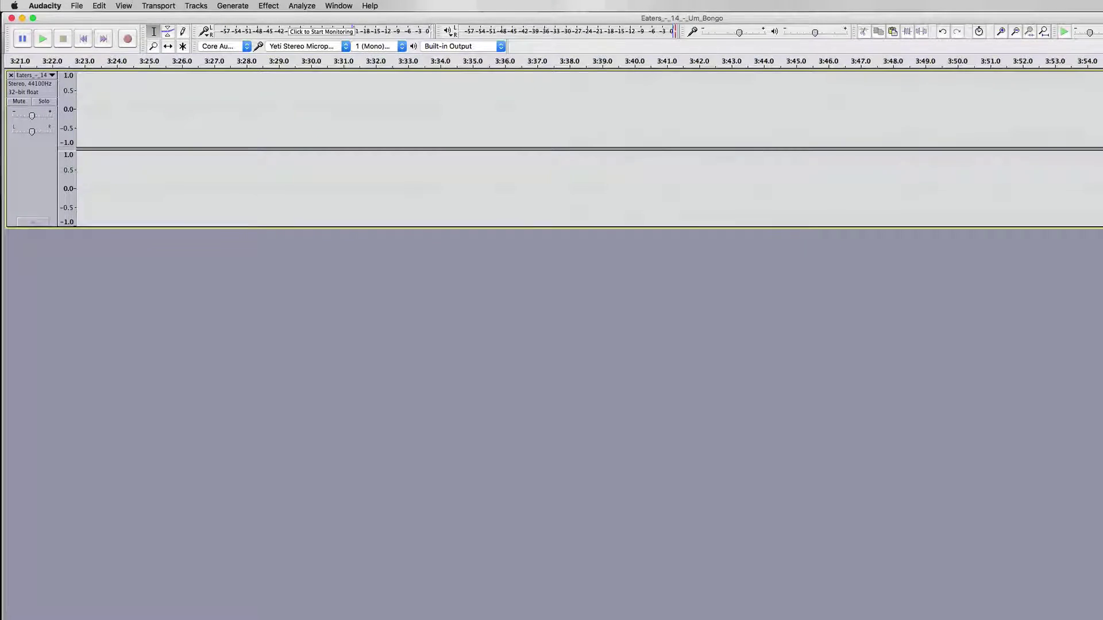
Fit the remaining clip to the window width and audition it with Loop Play.
left_click(1044, 30)
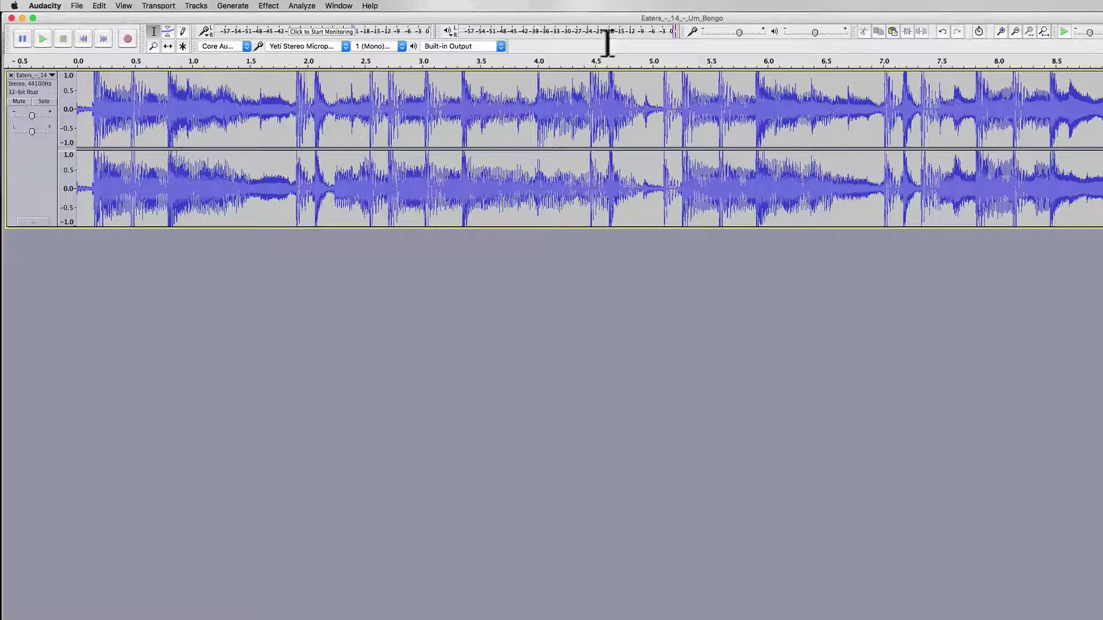
left_click(77, 64)
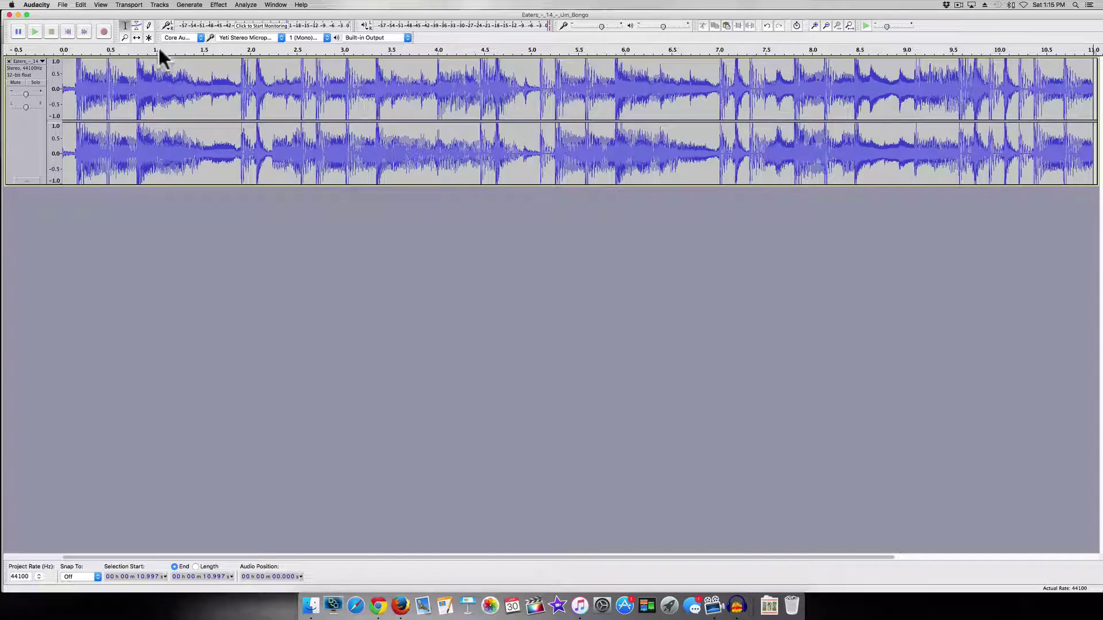
left_click(134, 4)
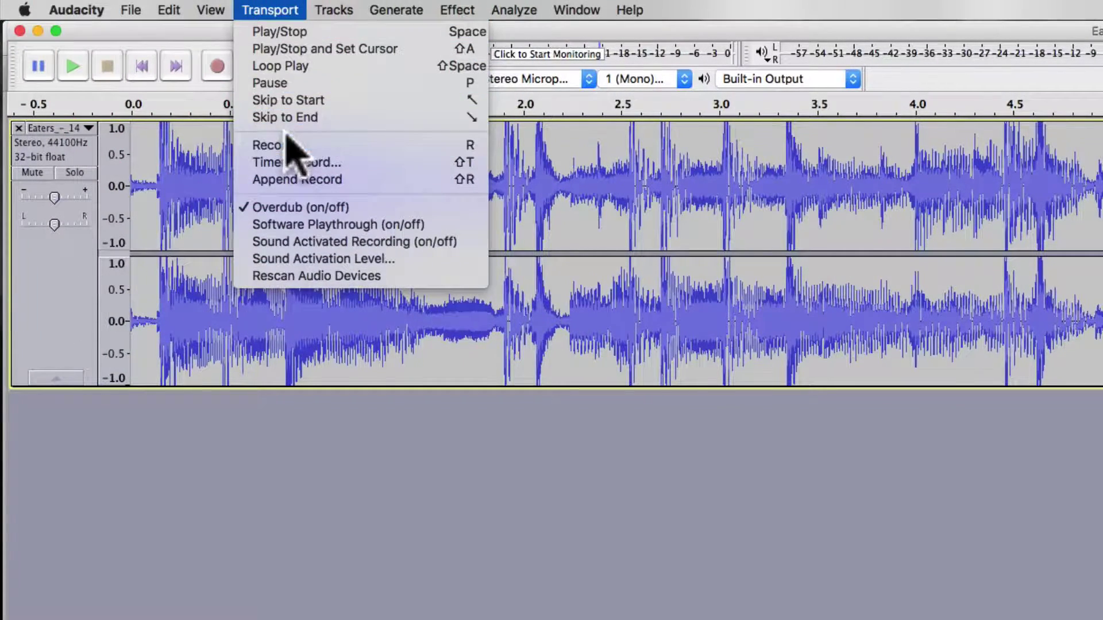
left_click(296, 66)
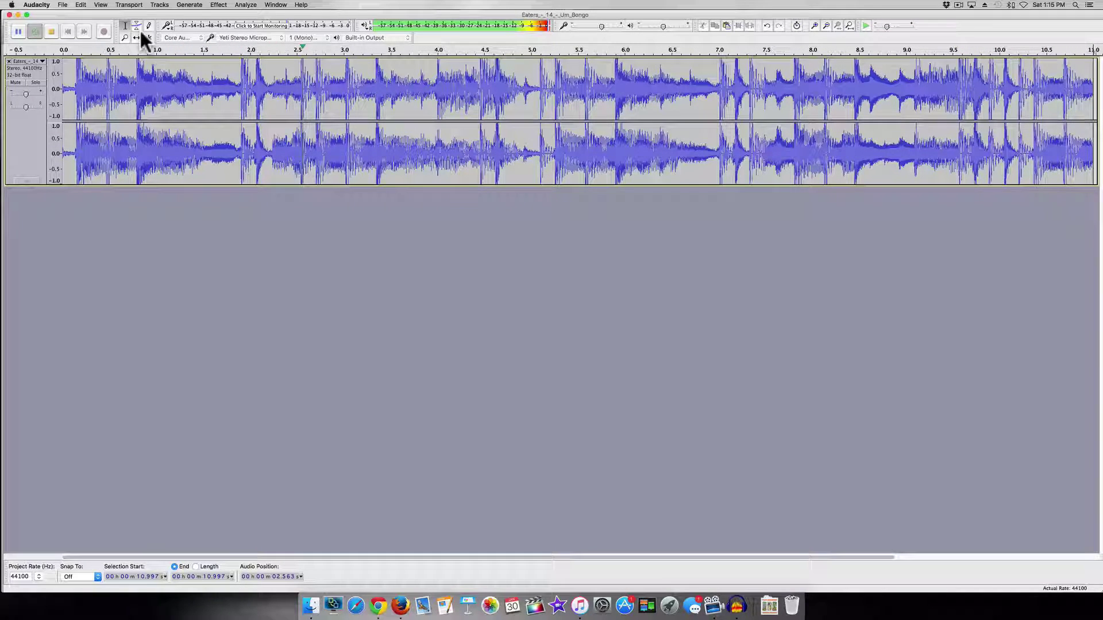
key("space")
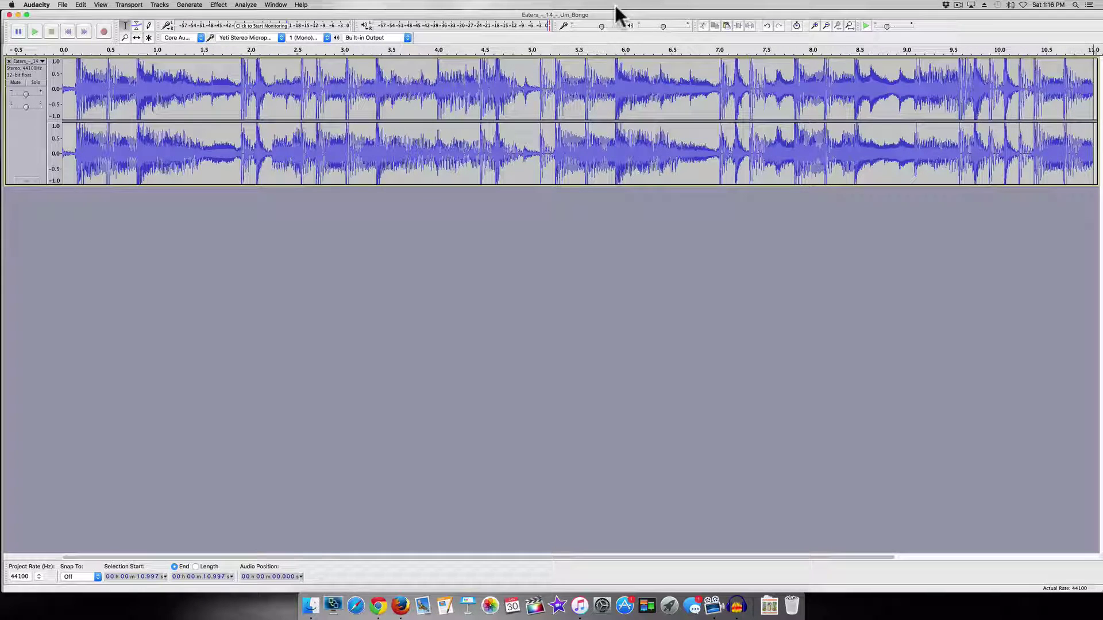
Zoom in on the first 0.3 seconds of the clip and audition it from about the 0.3-second mark.
left_click(124, 37)
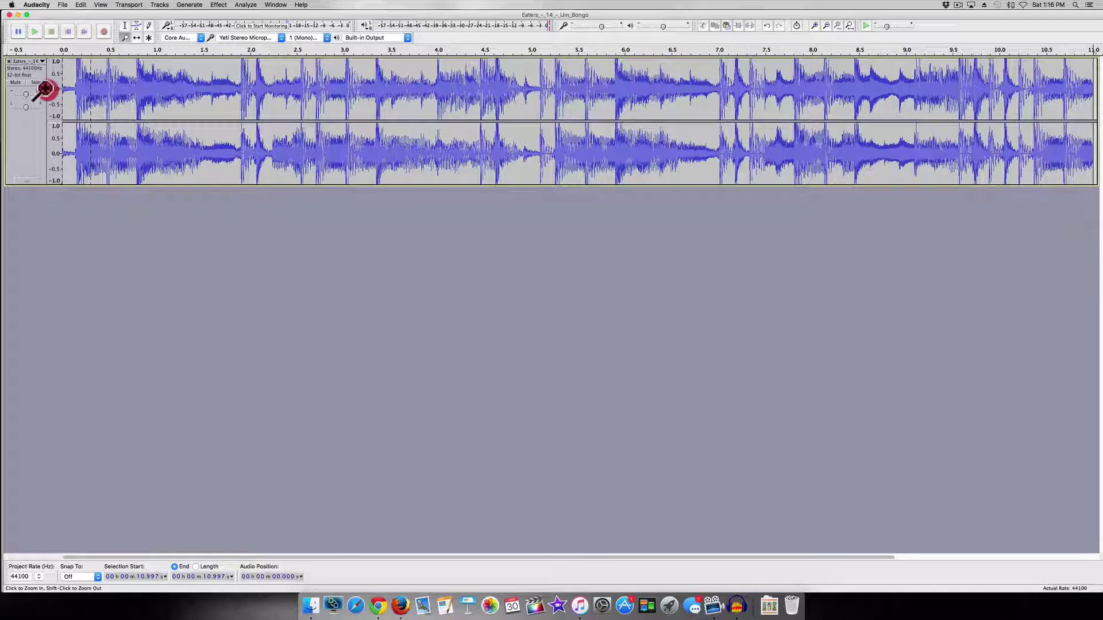
left_click_drag(45, 89, 92, 89)
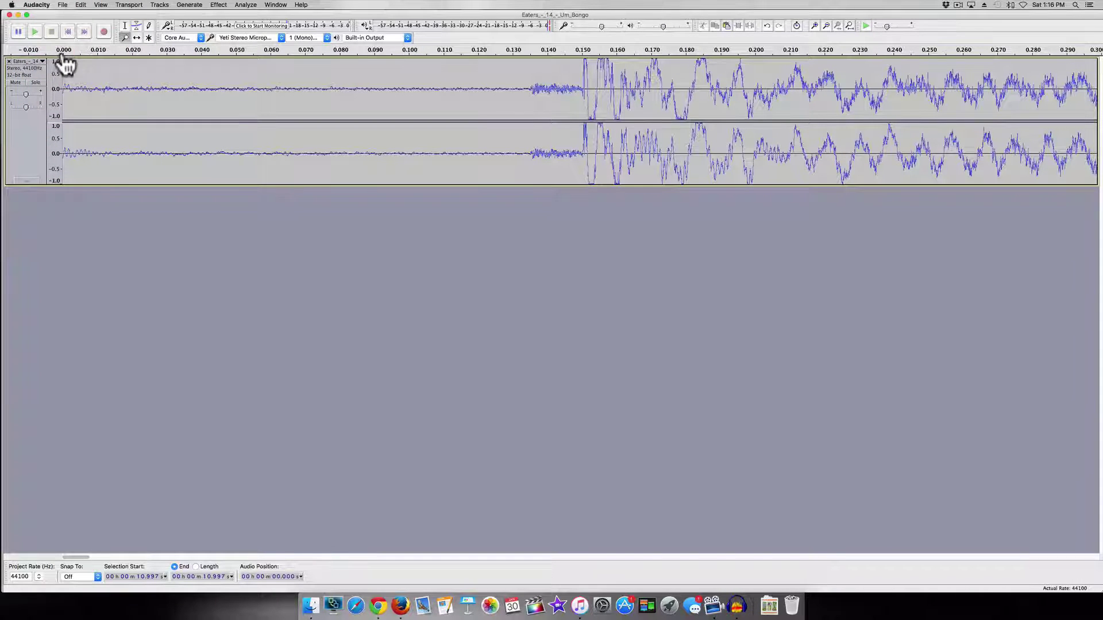
left_click(1093, 52)
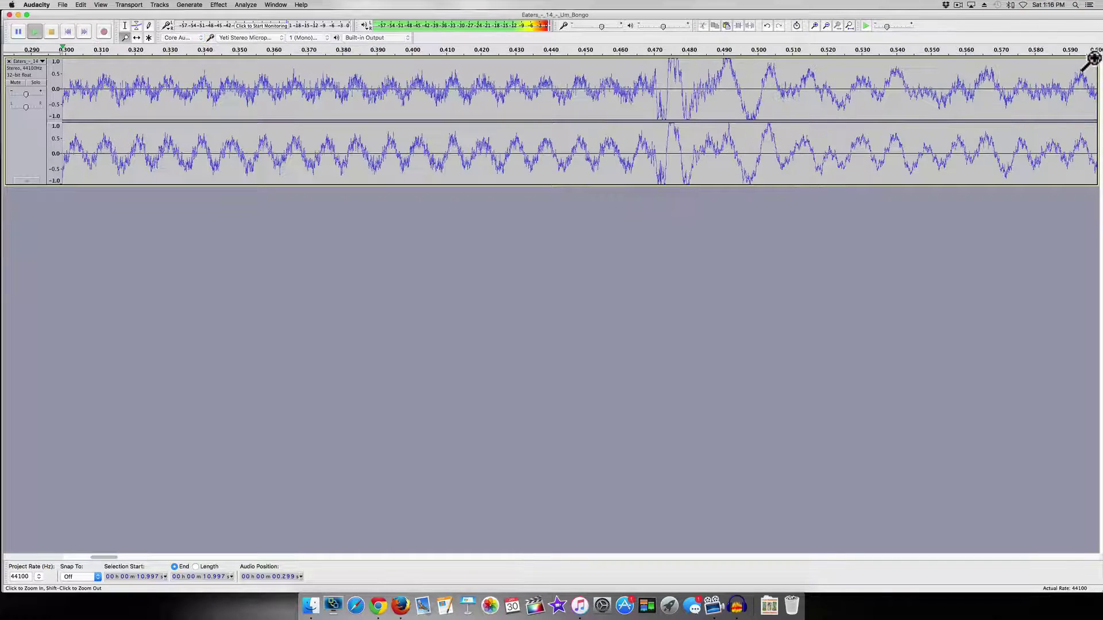
key("space")
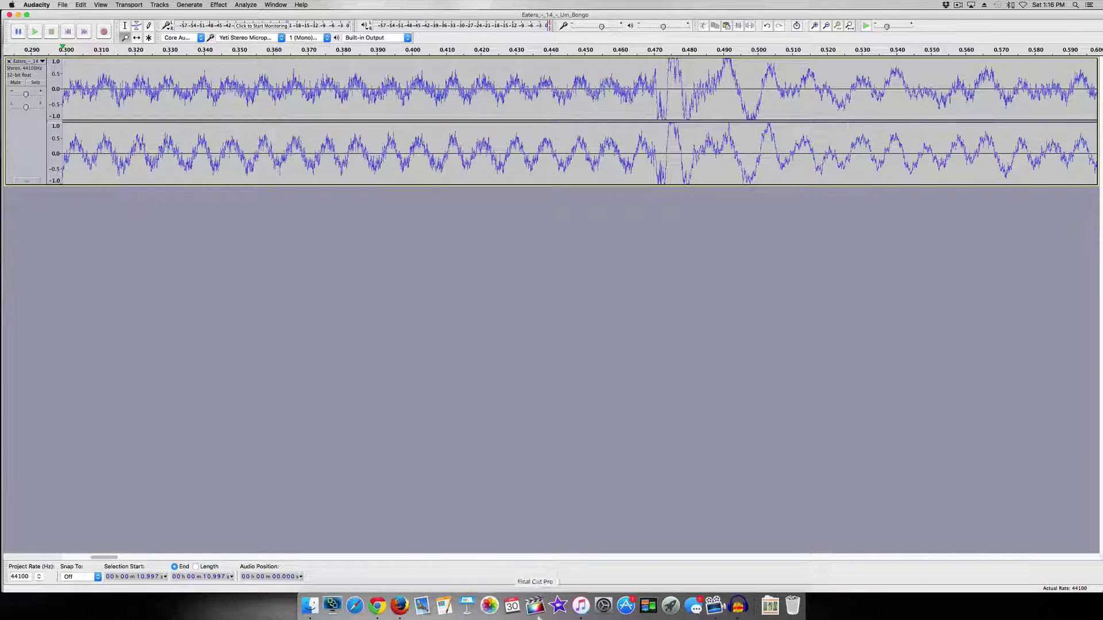
Delete the near-silent lead-in from the clip's start up to about 0.135 seconds and play the trimmed opening.
left_click_drag(113, 555, 58, 557)
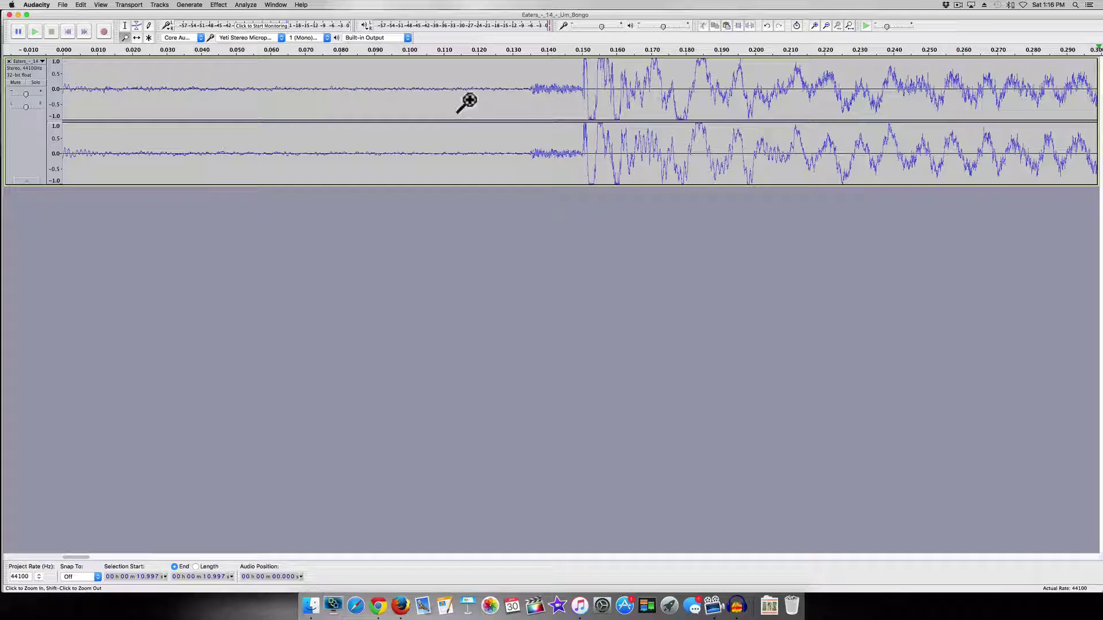
left_click(125, 37)
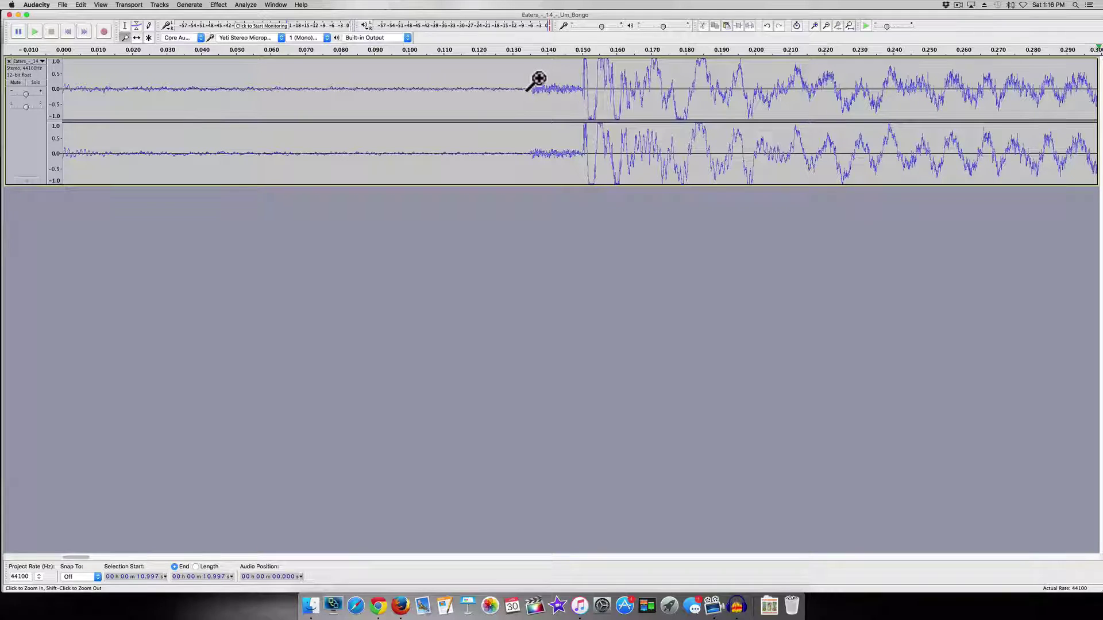
left_click(3, 98)
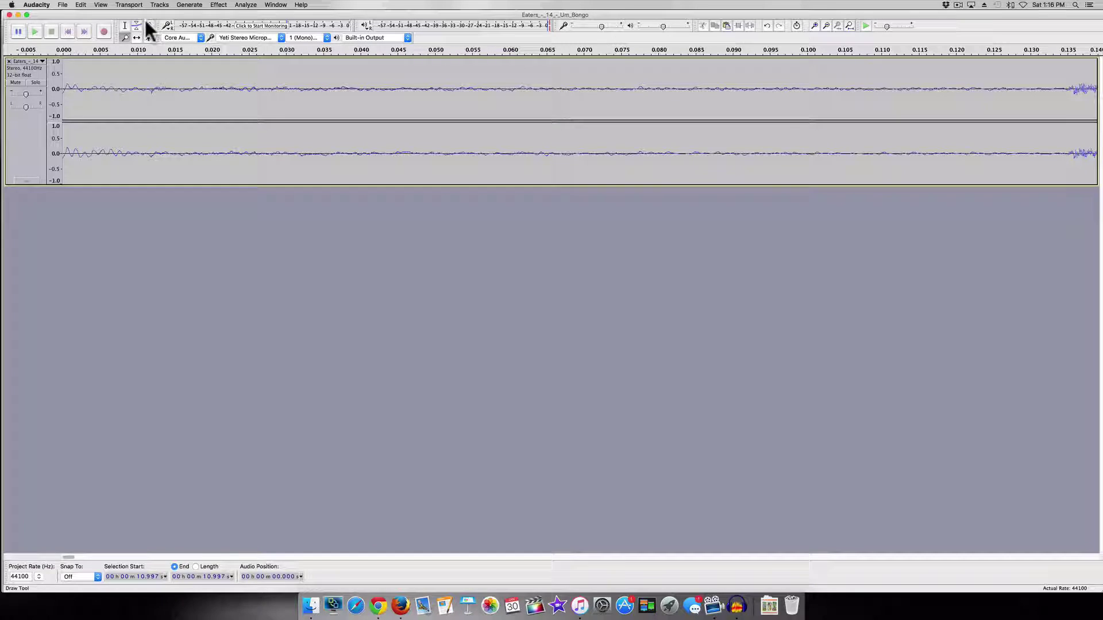
left_click(125, 26)
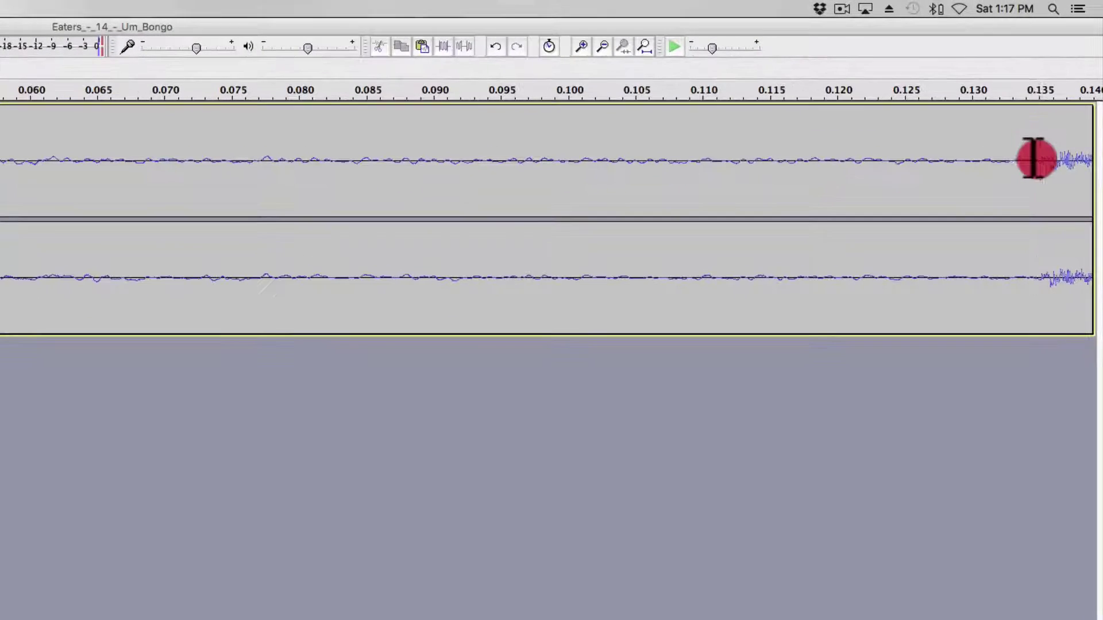
left_click_drag(1063, 88, 786, 145)
left_click_drag(529, 263, 2, 264)
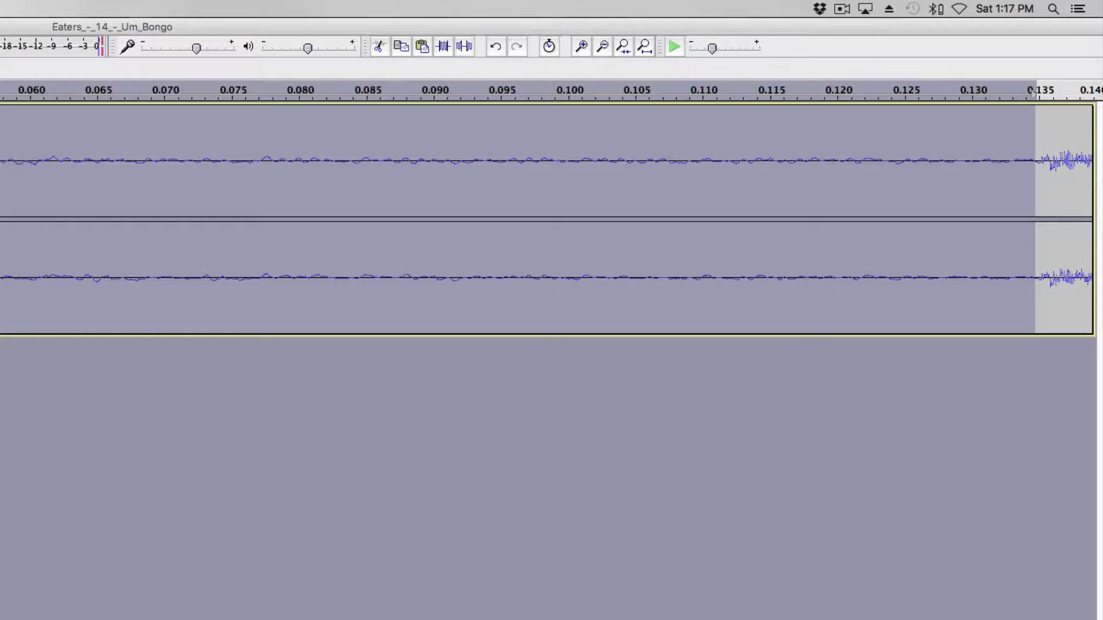
key("Delete")
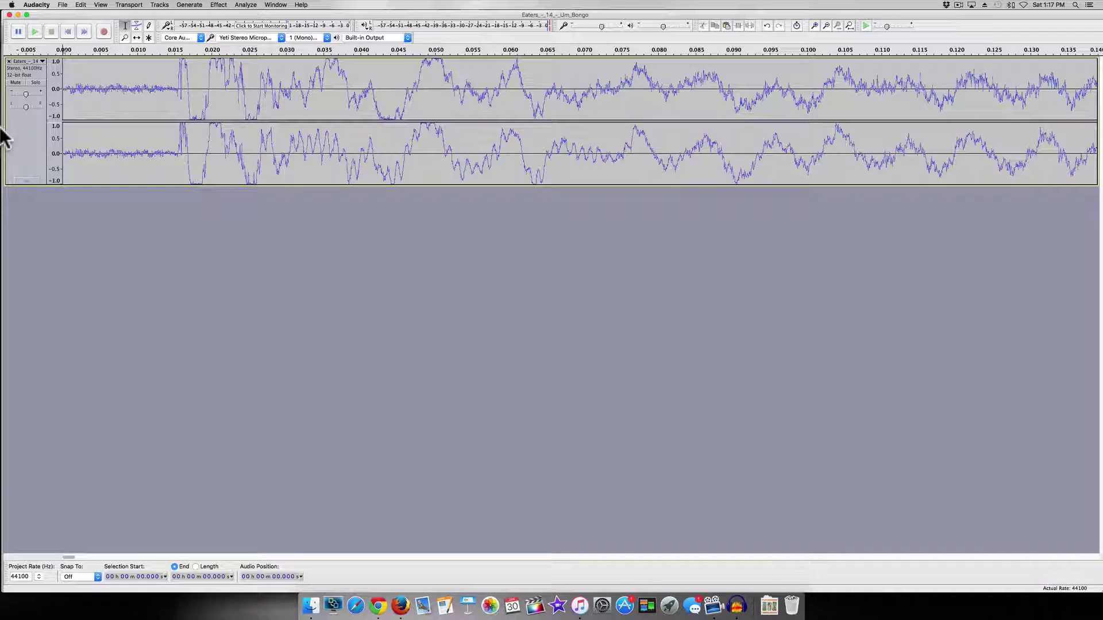
key("space")
key("space")
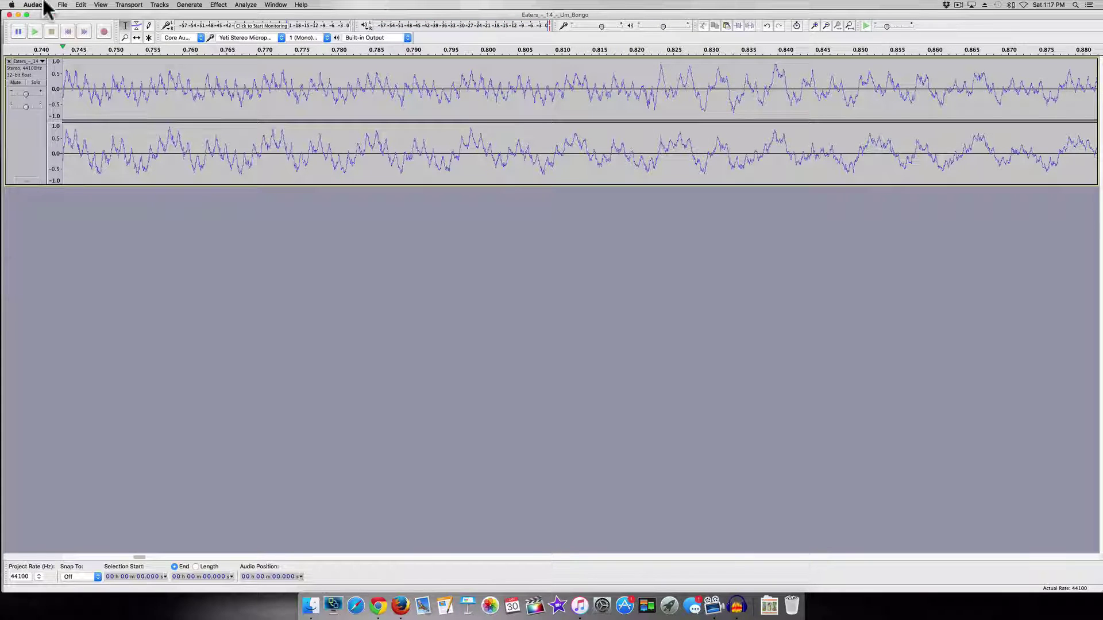
Zoom in on the clip's last second and audition it from about the 10.04-second and 9.91-second marks.
left_click(849, 25)
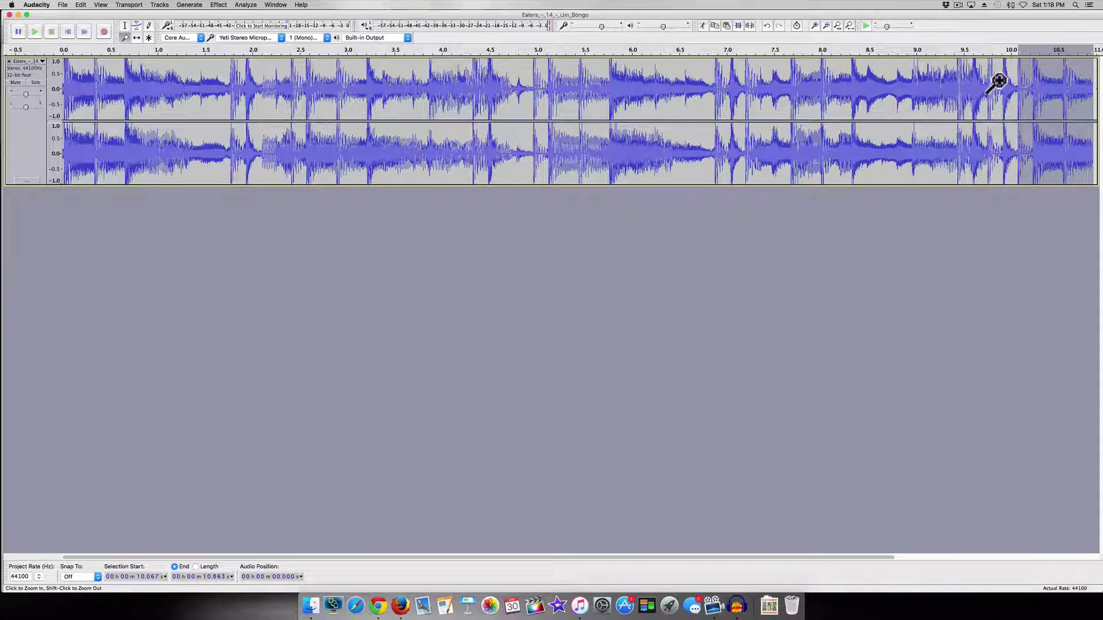
left_click_drag(1001, 81, 1088, 98)
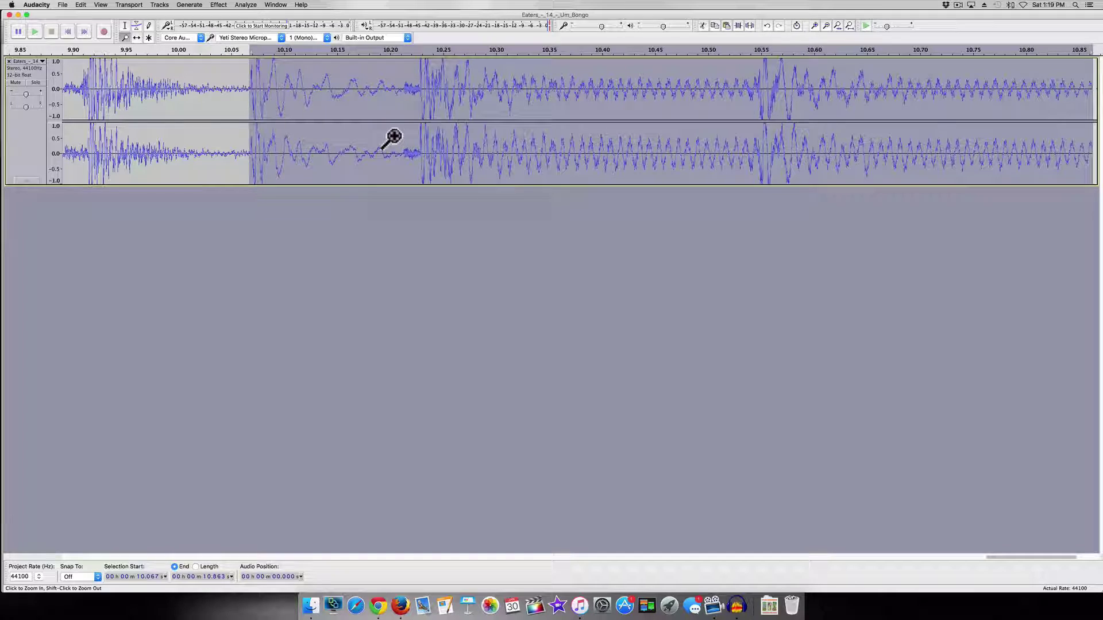
left_click(222, 56)
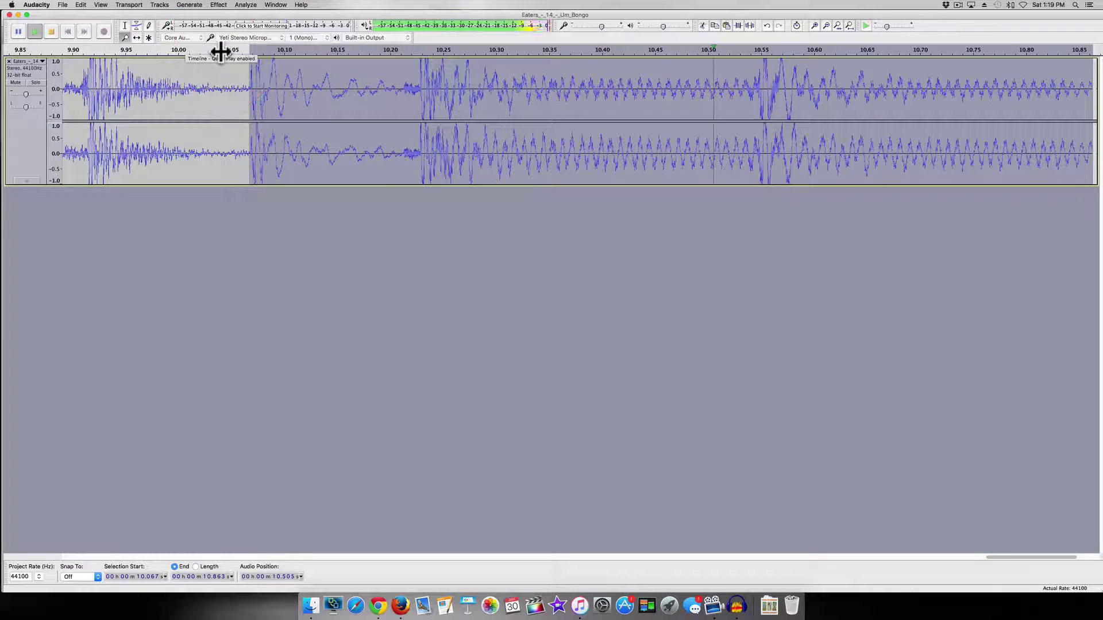
left_click(221, 51)
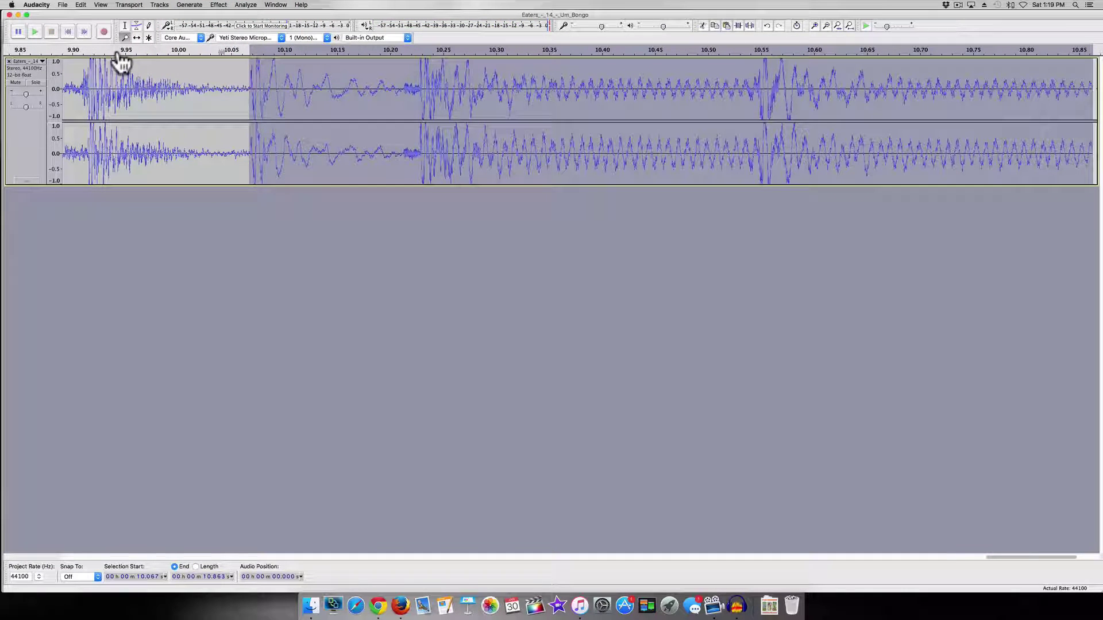
left_click(85, 52)
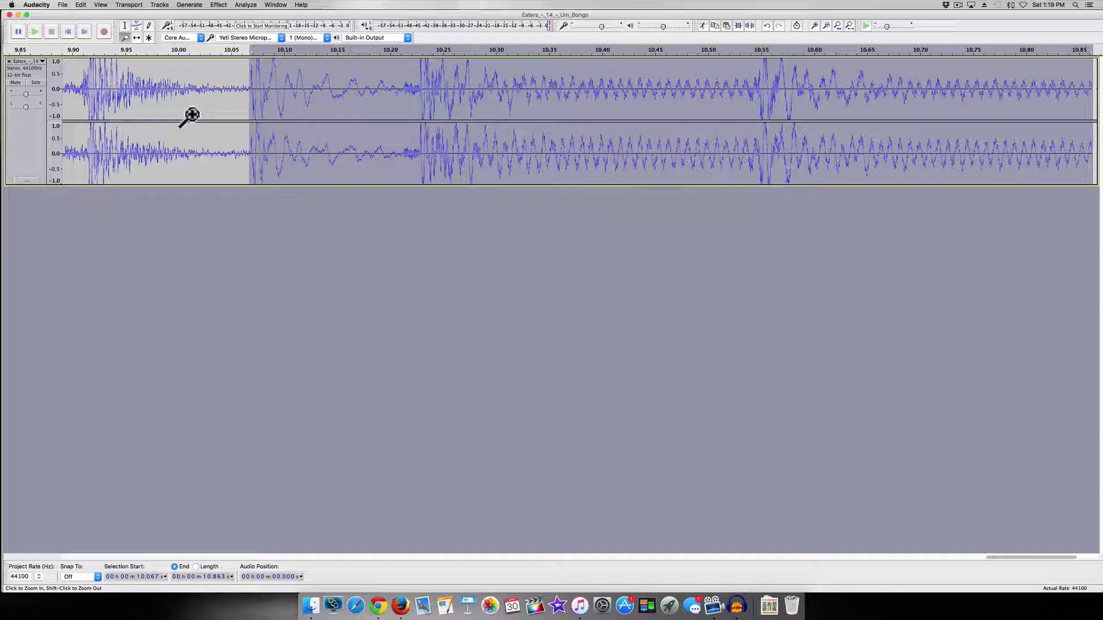
Try cutting the loop's end by deleting everything from 10.068 seconds, just before the beat, to past the clip's end.
left_click(243, 91)
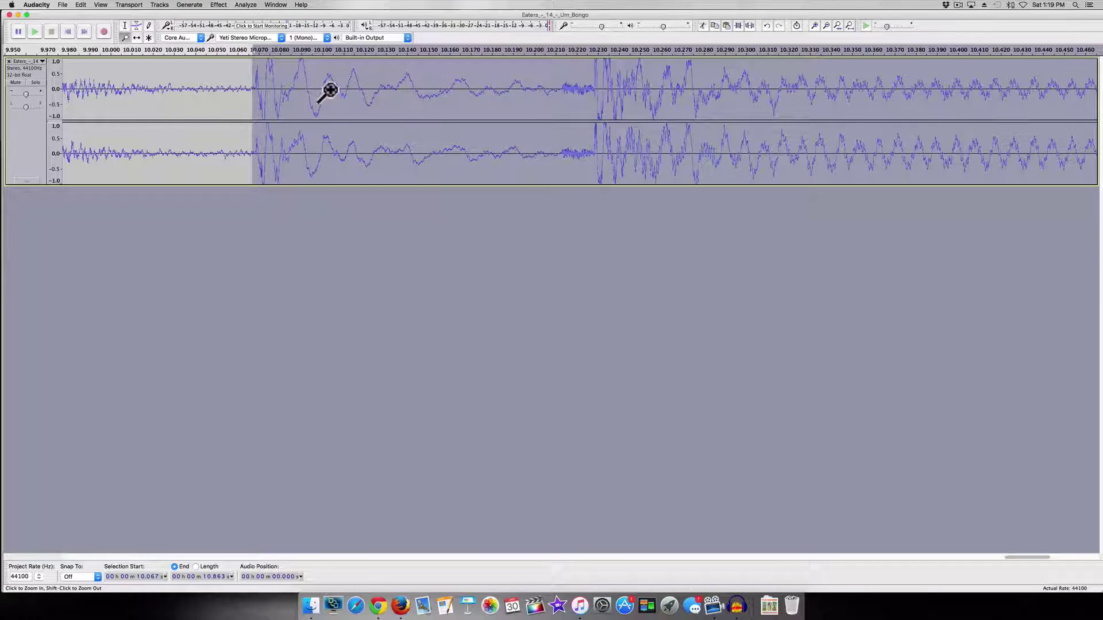
left_click(246, 90)
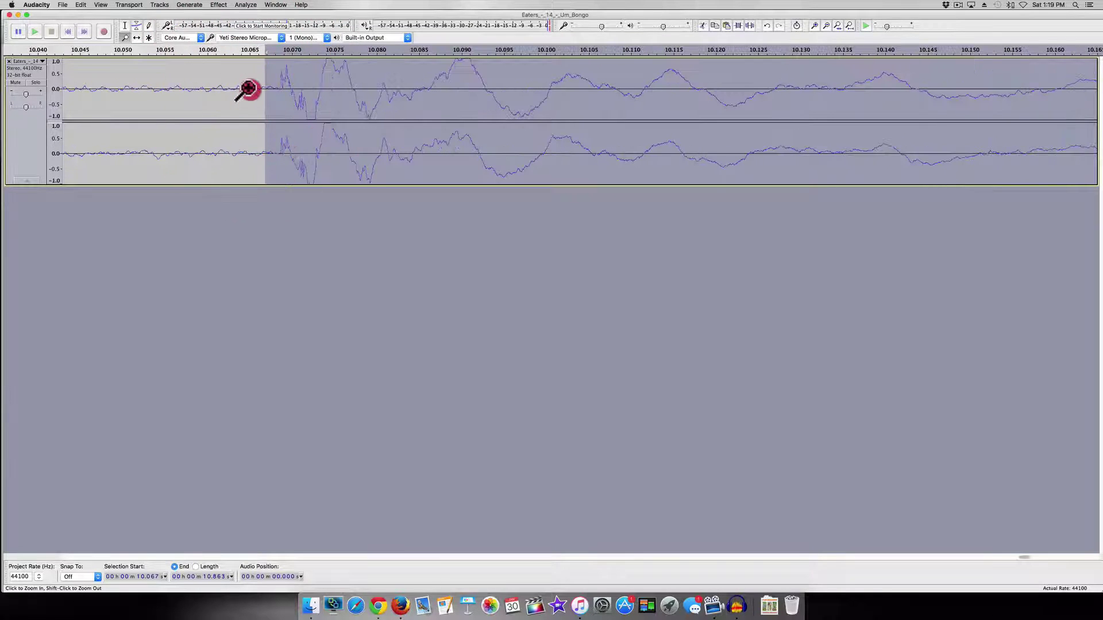
left_click(246, 89)
left_click(246, 89)
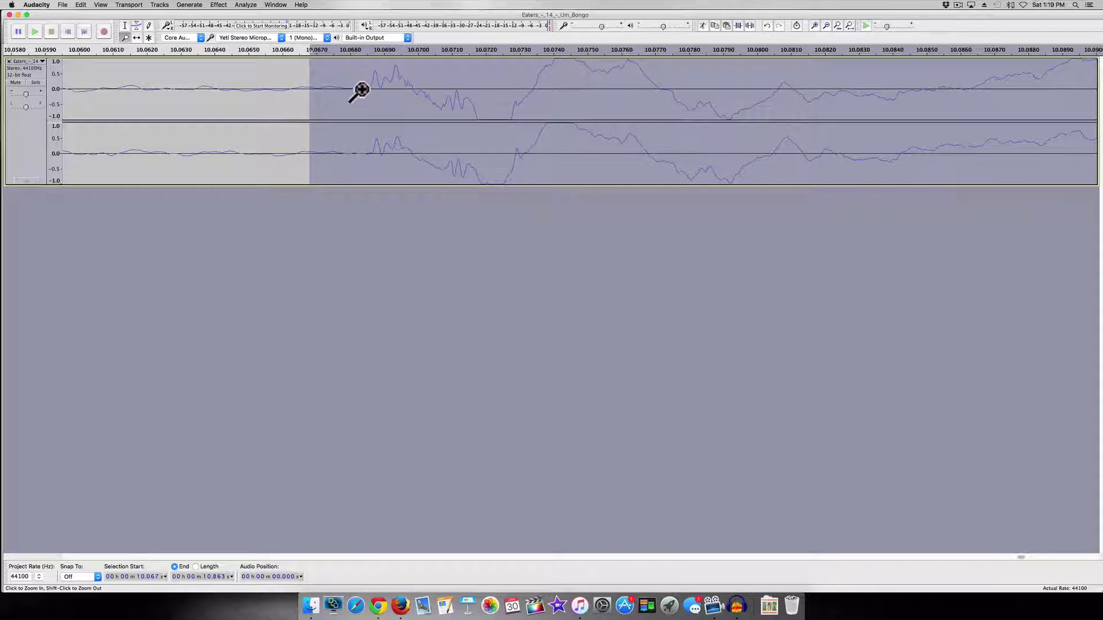
left_click(127, 23)
left_click(364, 87)
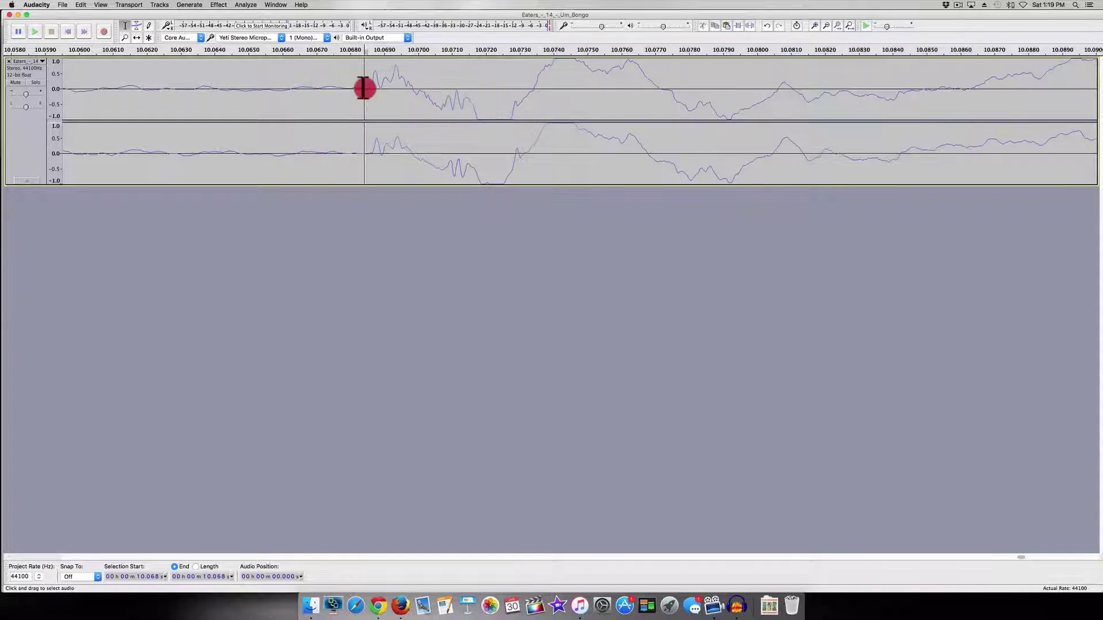
left_click_drag(364, 88, 1100, 236)
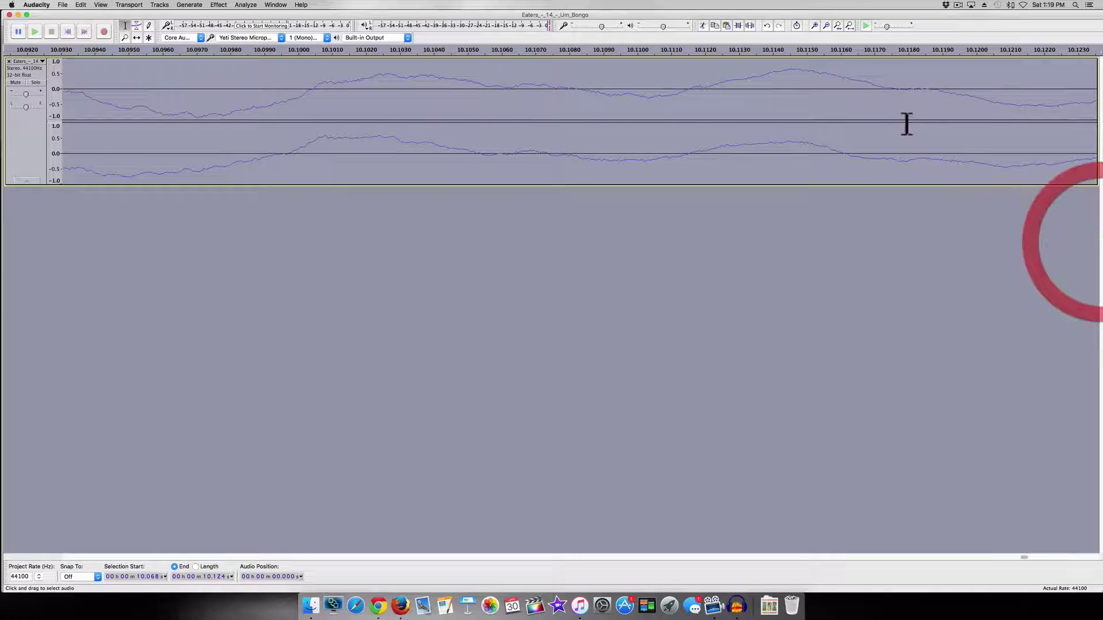
left_click(828, 25)
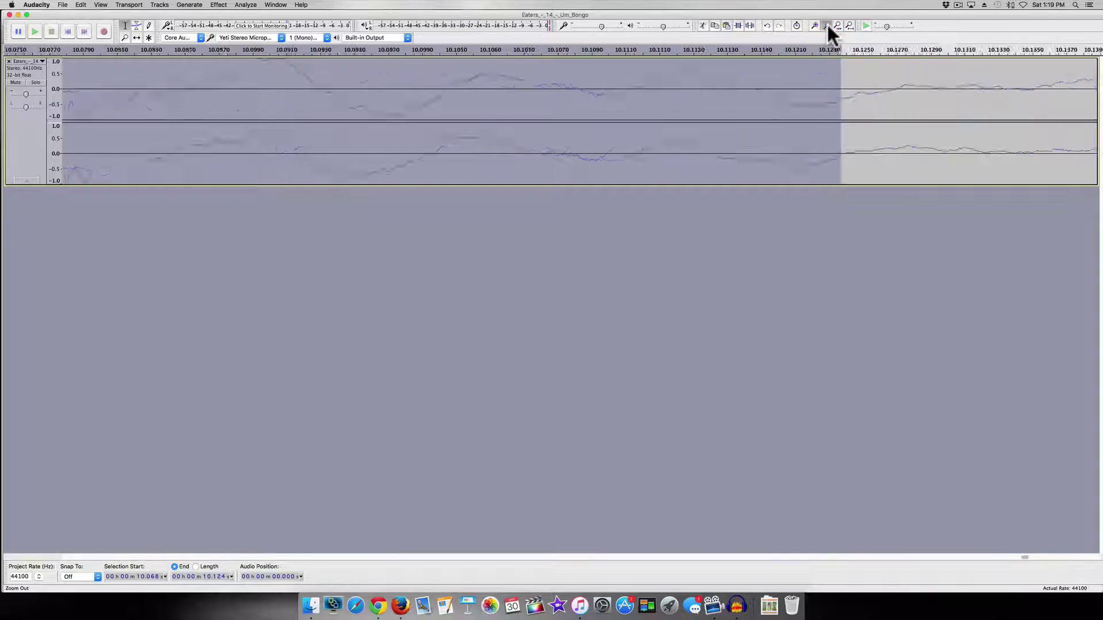
left_click(828, 25)
left_click(828, 25)
left_click(827, 25)
left_click(828, 25)
left_click(827, 26)
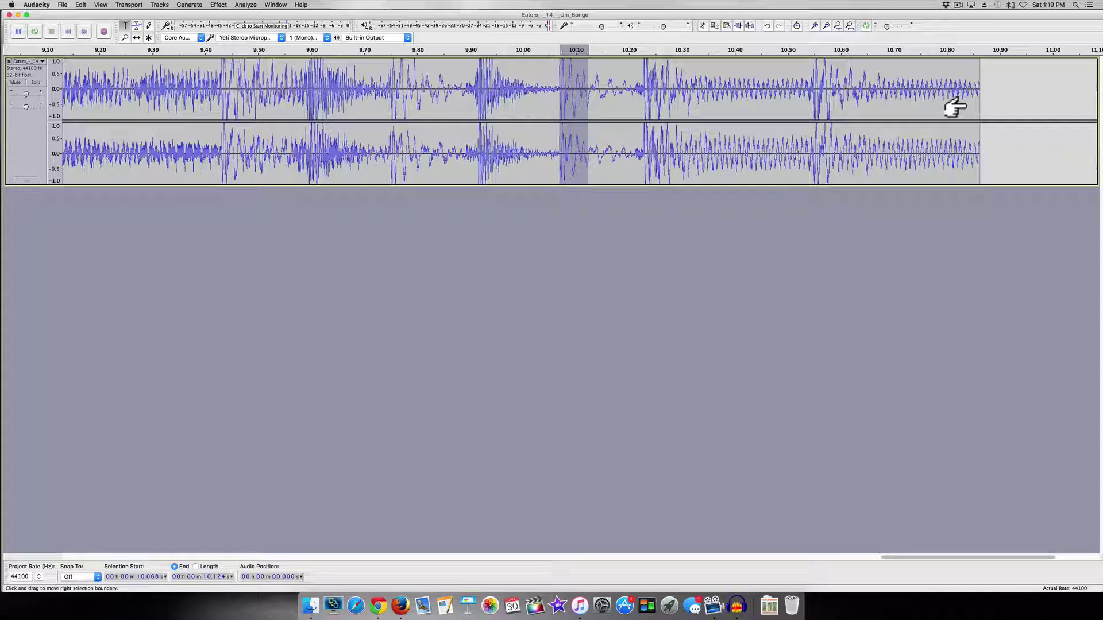
left_click(988, 98, "shift")
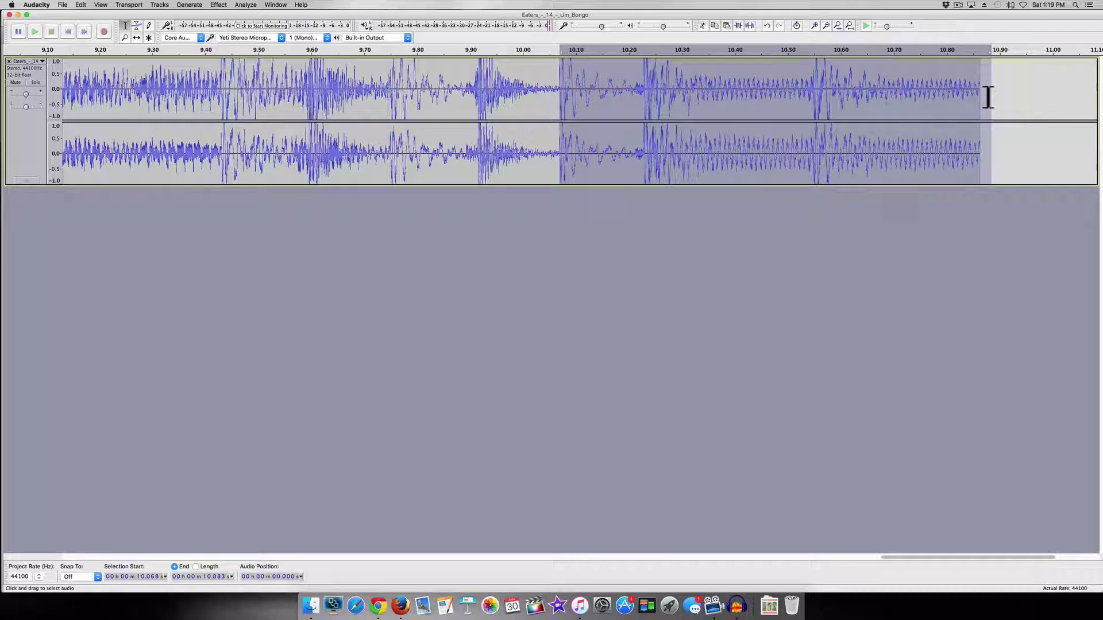
key("Delete")
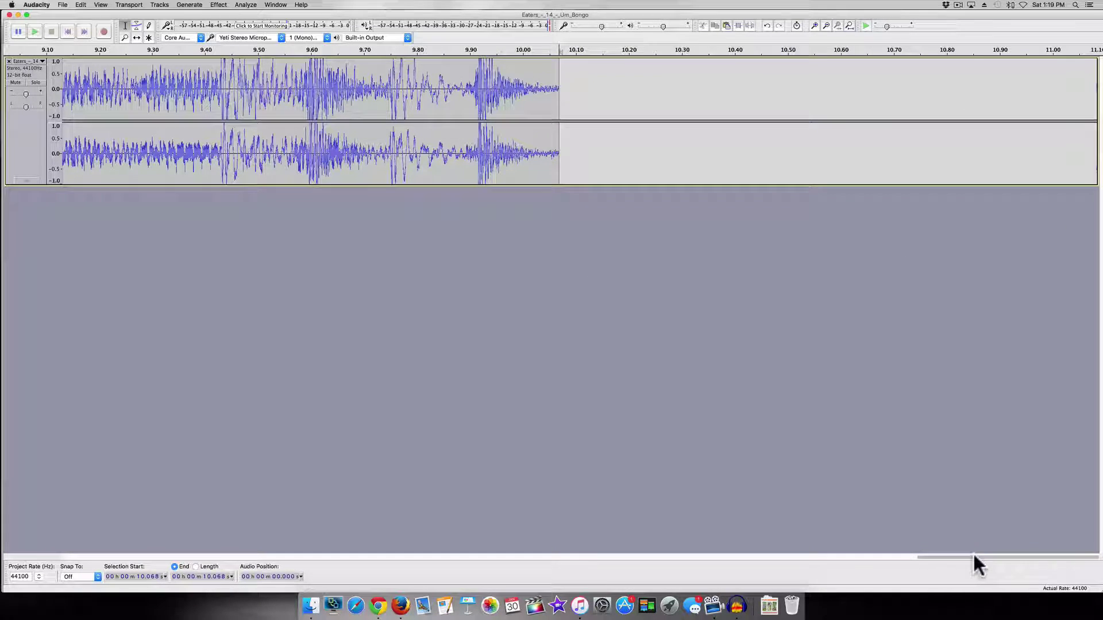
Audition the whole shortened clip with Loop Play and undo the last deletion at its end.
left_click_drag(972, 557, 6, 535)
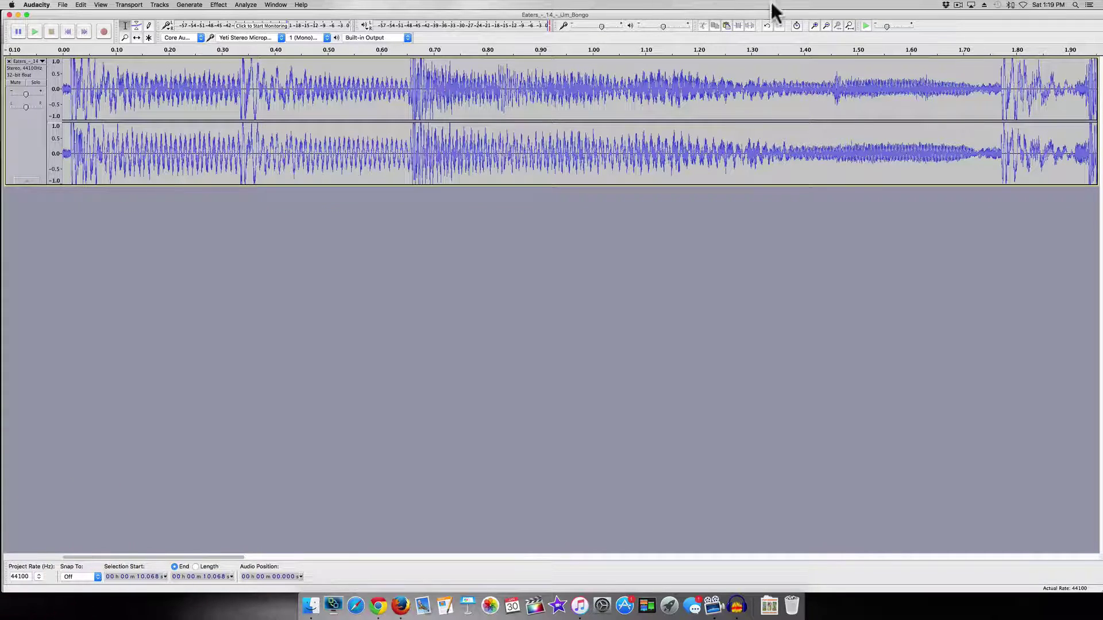
left_click(849, 27)
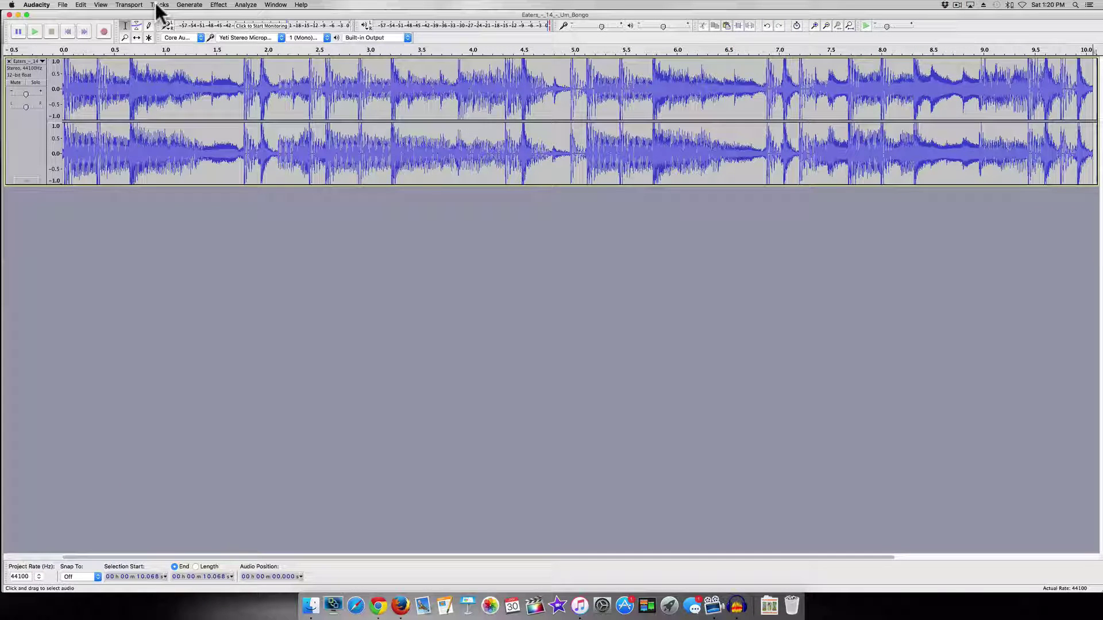
left_click(140, 5)
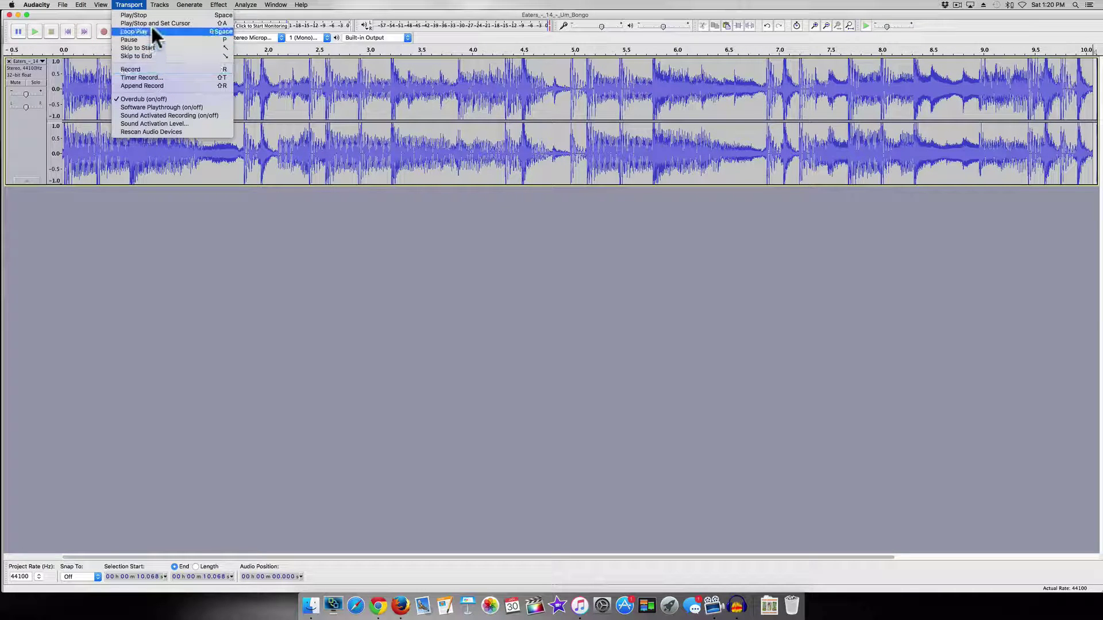
left_click(153, 30)
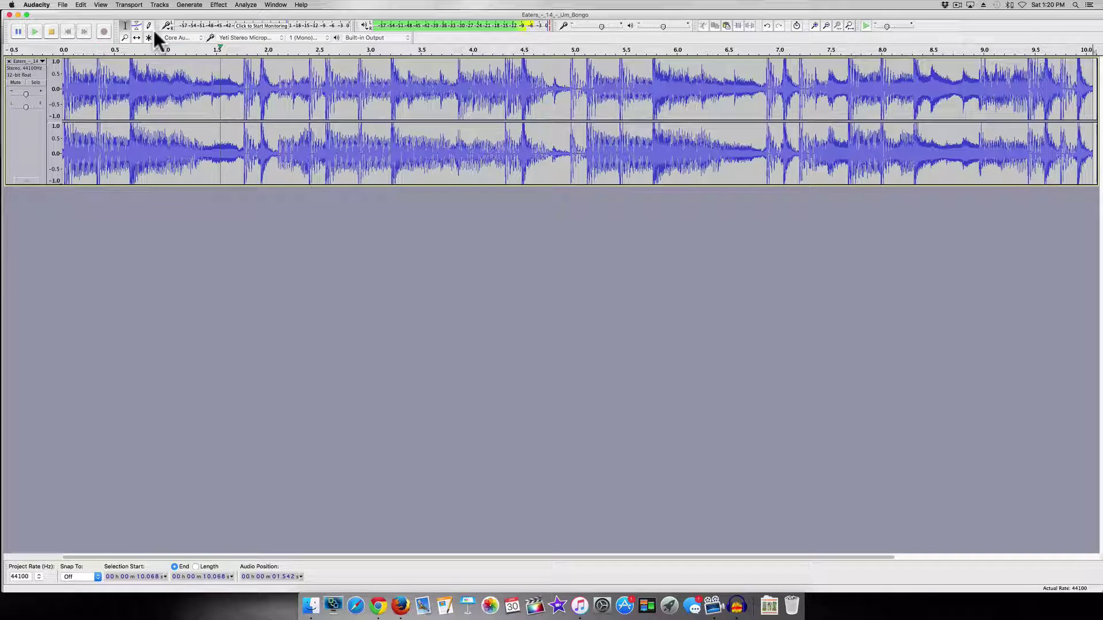
key("space")
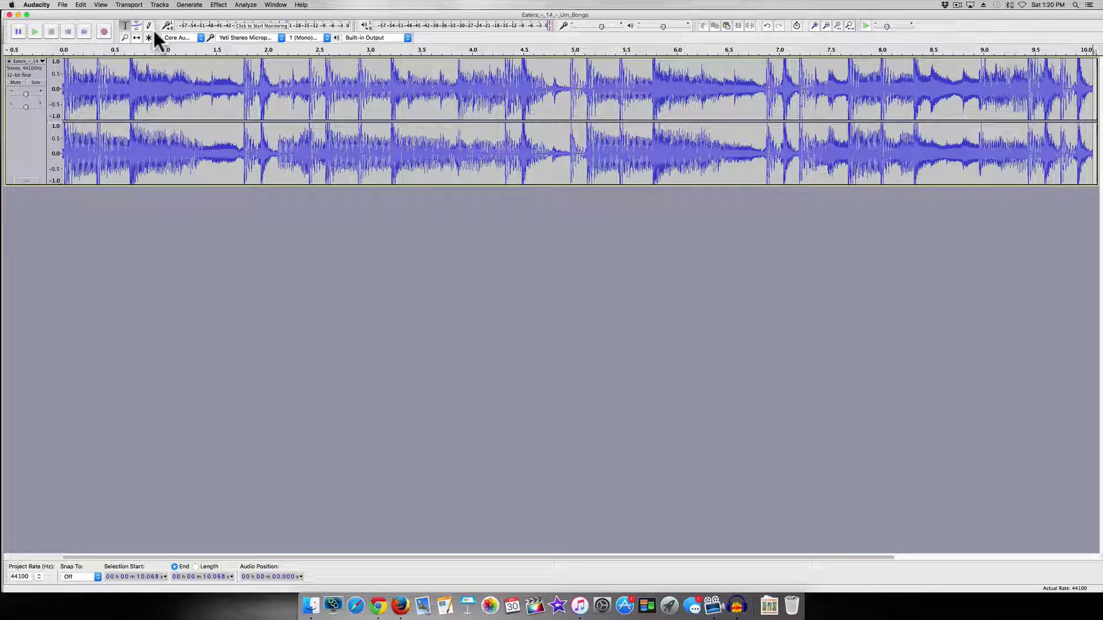
key("super+z")
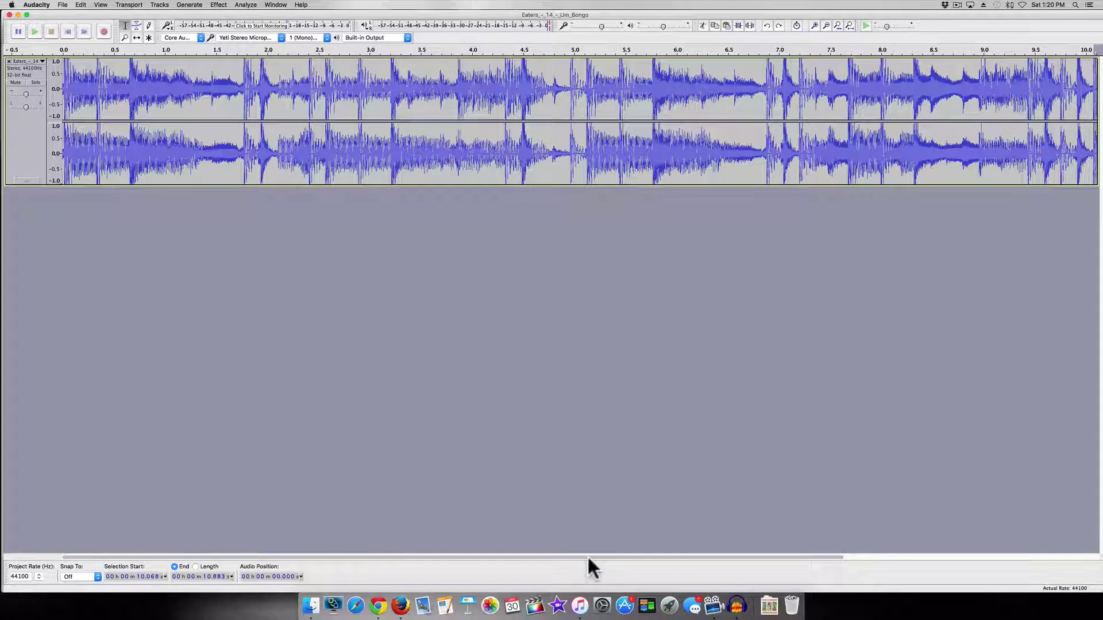
Delete the audio from 10.213 seconds, where the noise before the next beat begins, to the end of the clip.
left_click_drag(589, 559, 770, 549)
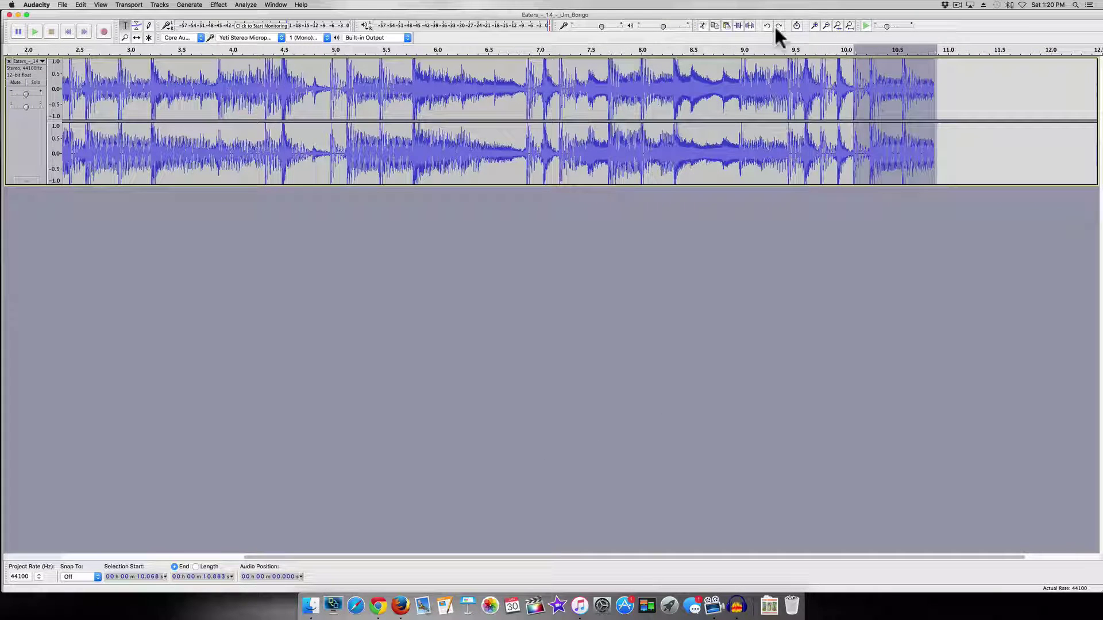
left_click(125, 37)
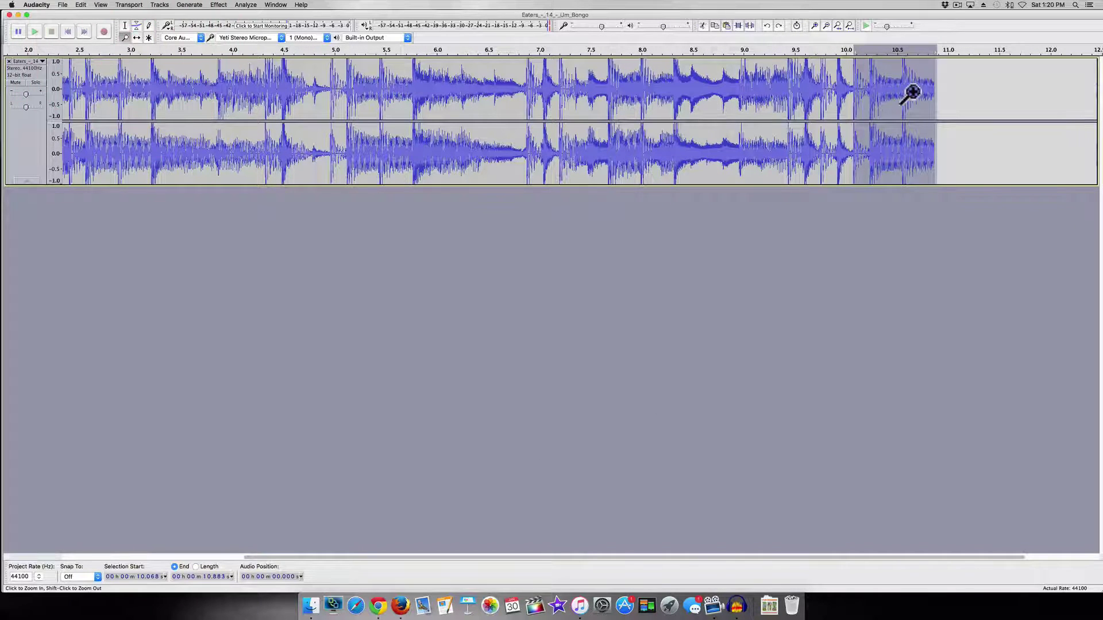
left_click_drag(853, 86, 935, 86)
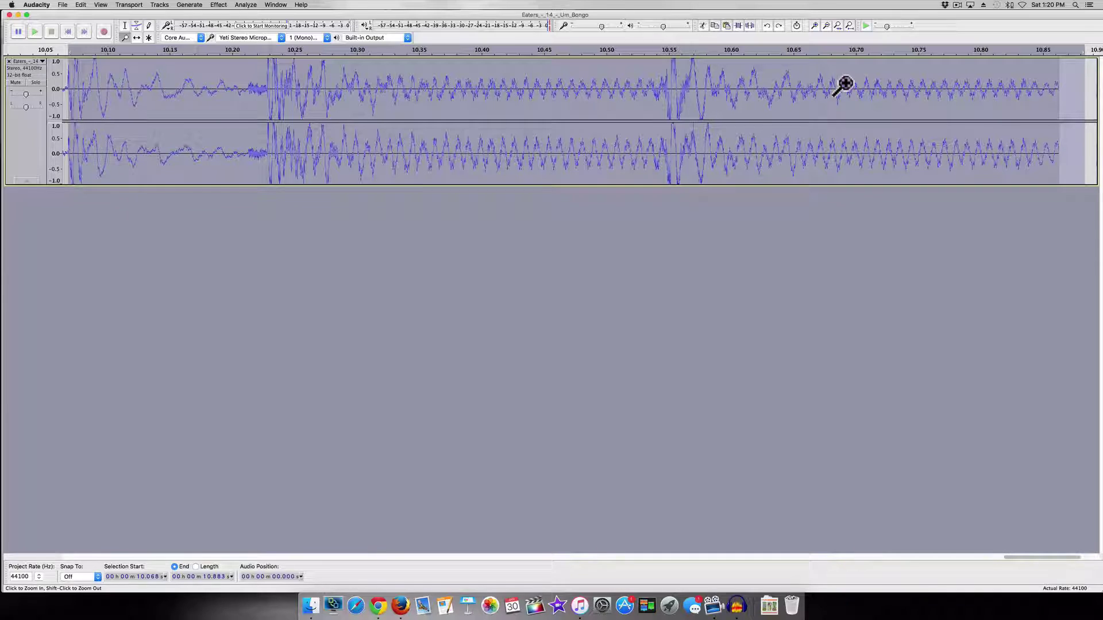
left_click(244, 89)
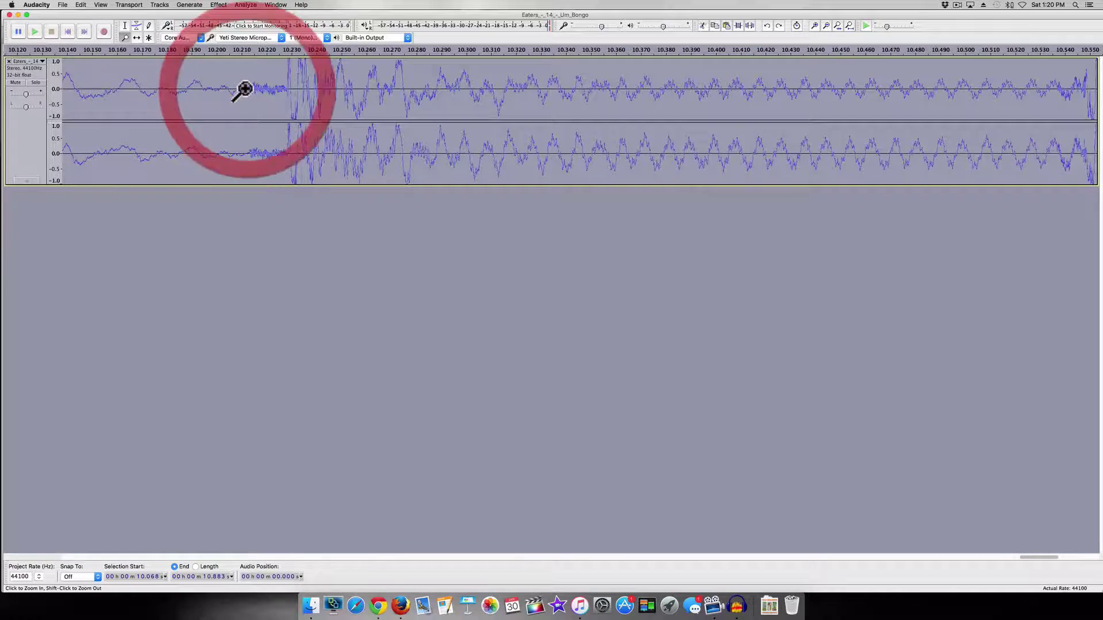
left_click(245, 90)
left_click(246, 90)
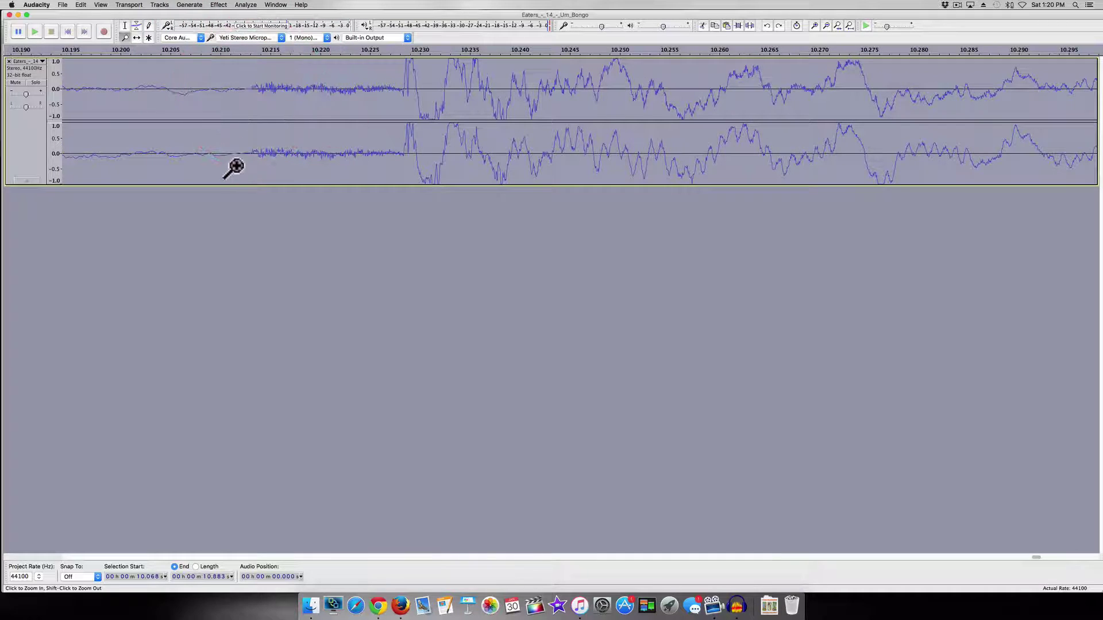
left_click(126, 26)
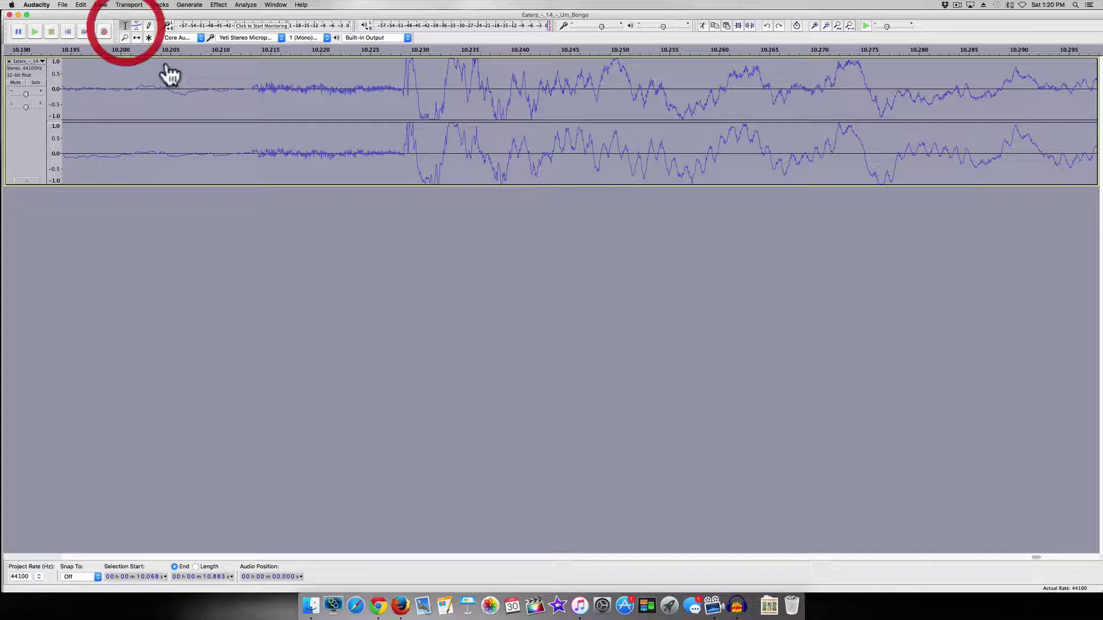
left_click(248, 88)
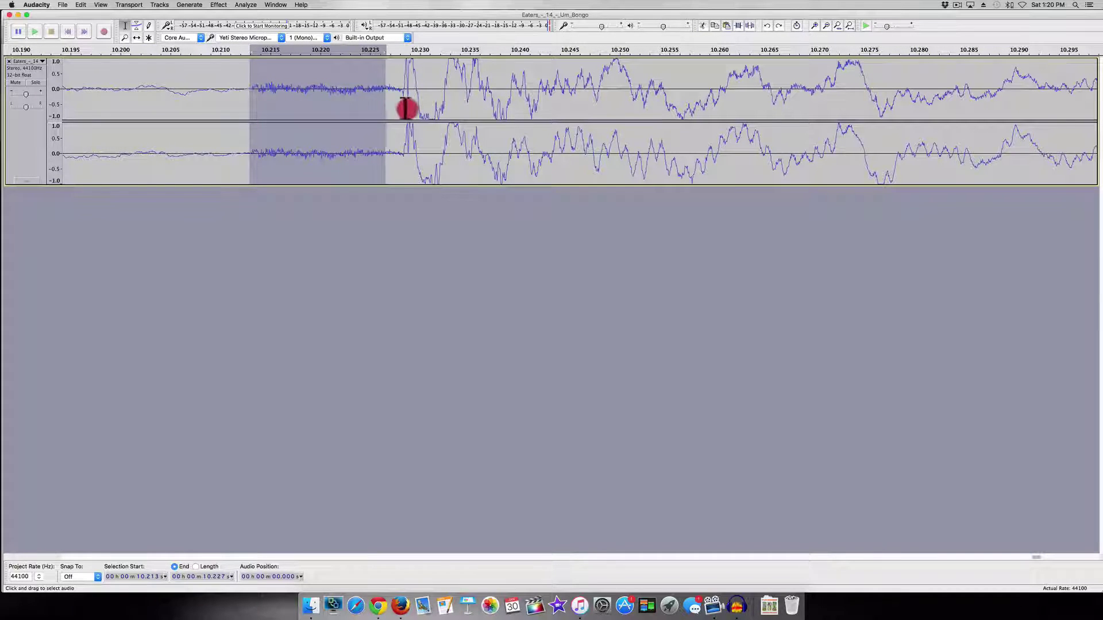
left_click_drag(957, 154, 1101, 155)
triple_click(826, 25)
left_click(898, 100, "shift")
key("Delete")
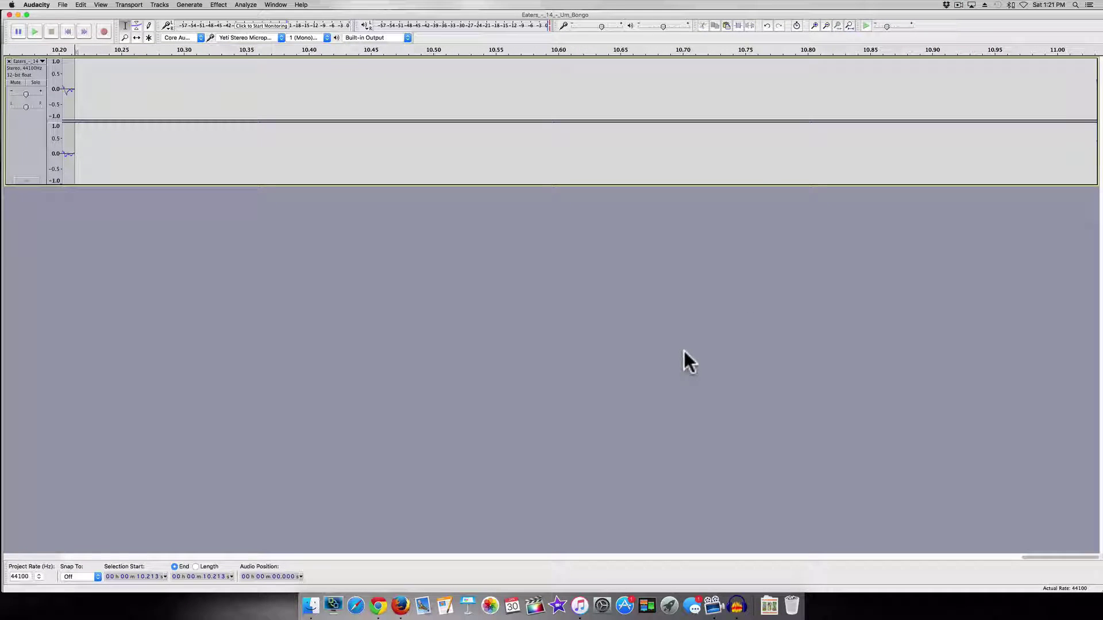
Audition the newly trimmed loop with Loop Play, with the whole clip fitted to the window, and stop playback.
left_click(123, 5)
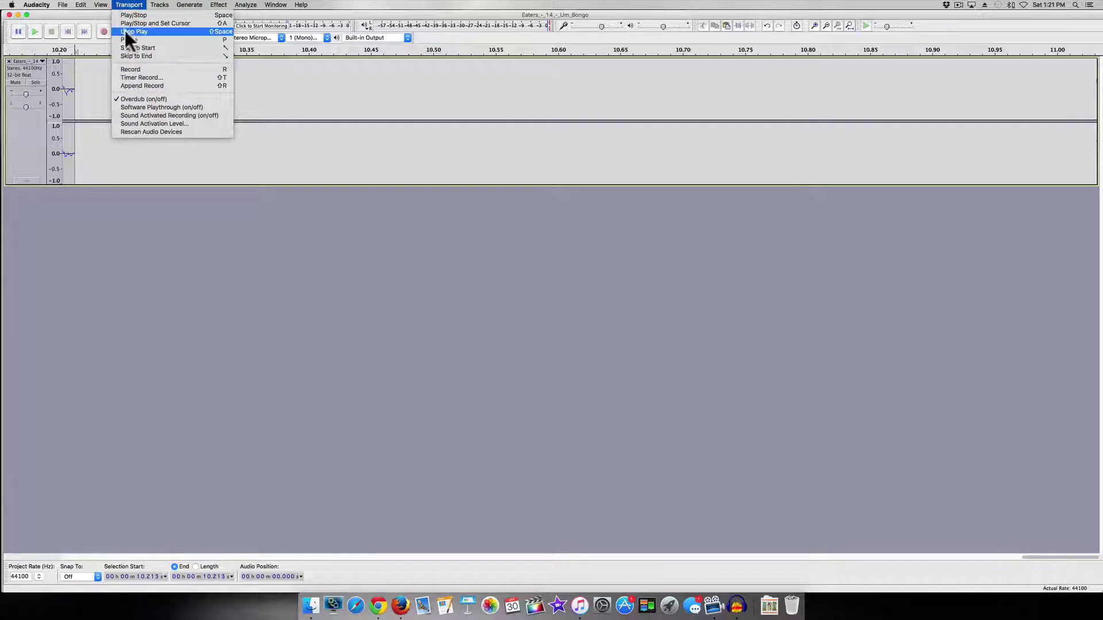
left_click(129, 31)
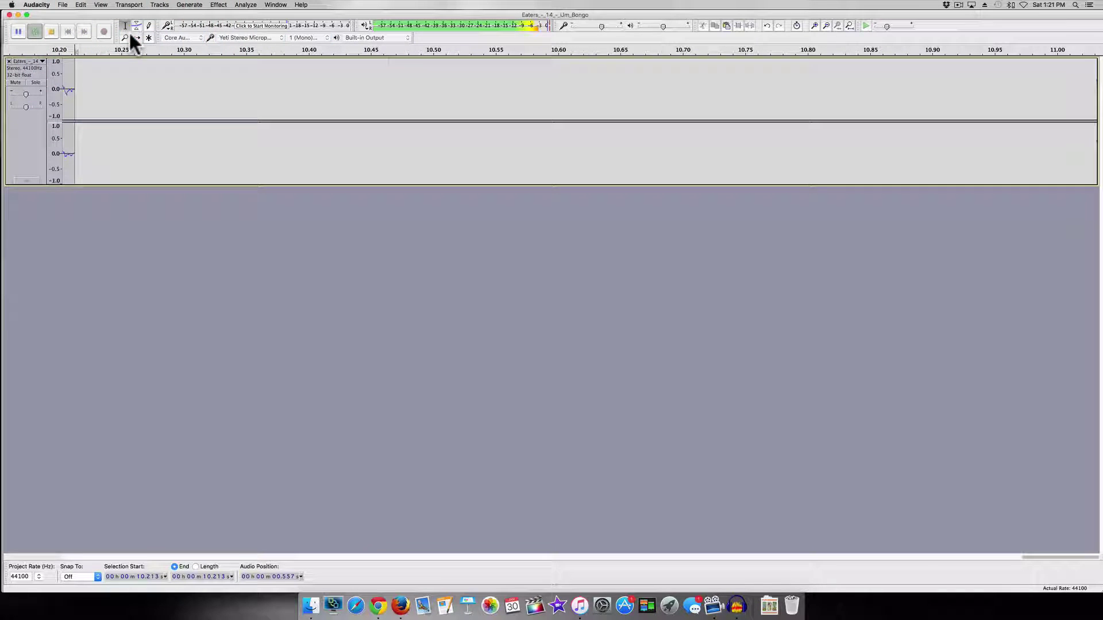
left_click_drag(1063, 562, 193, 578)
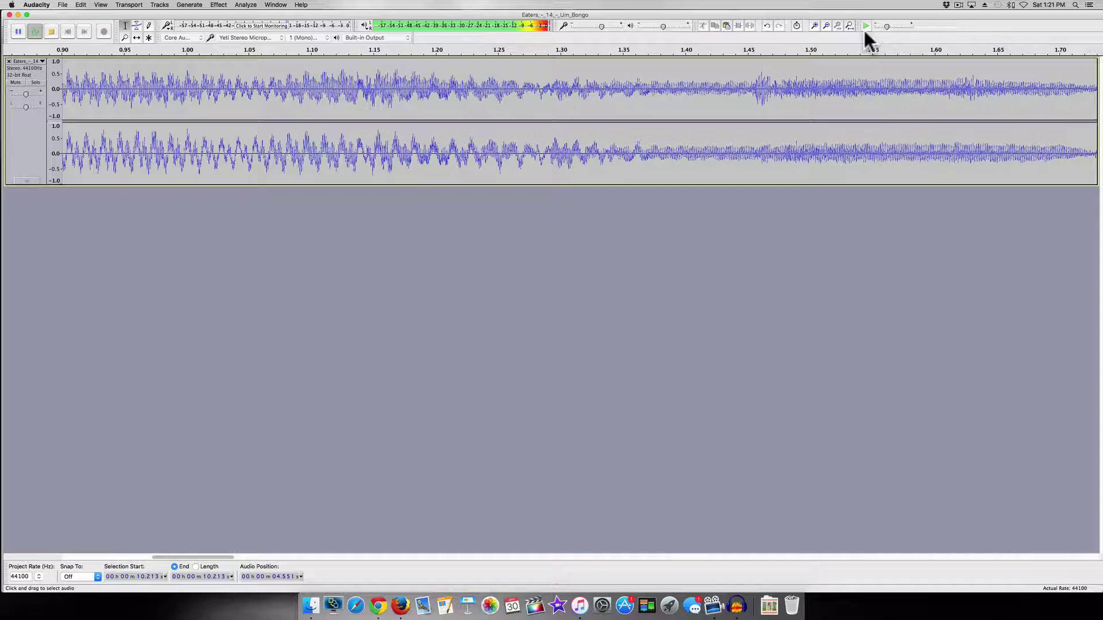
left_click(849, 25)
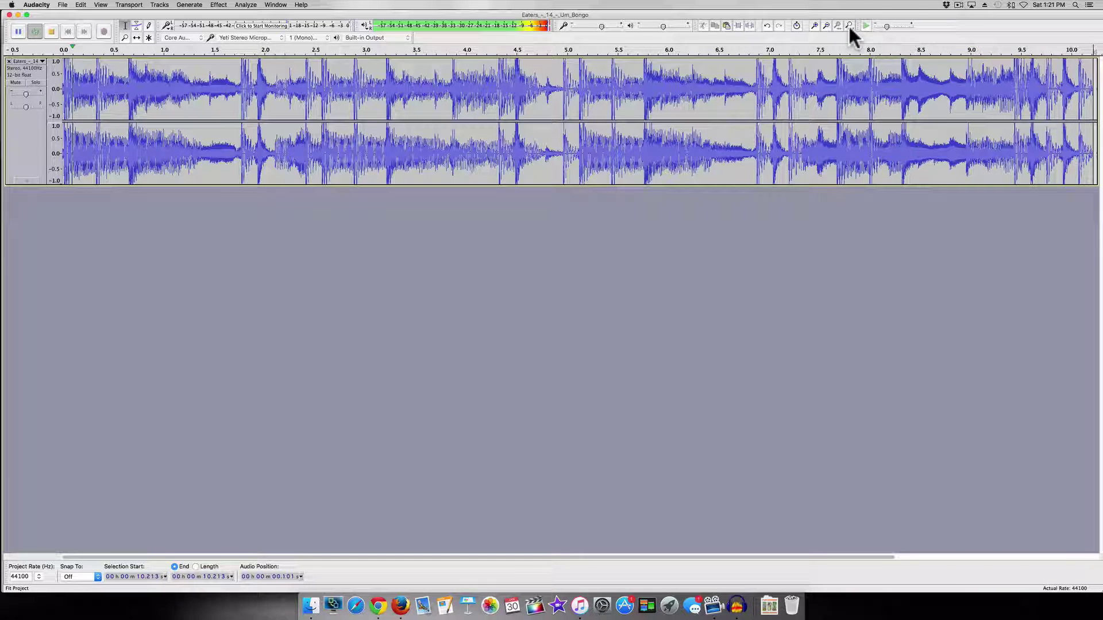
key("space")
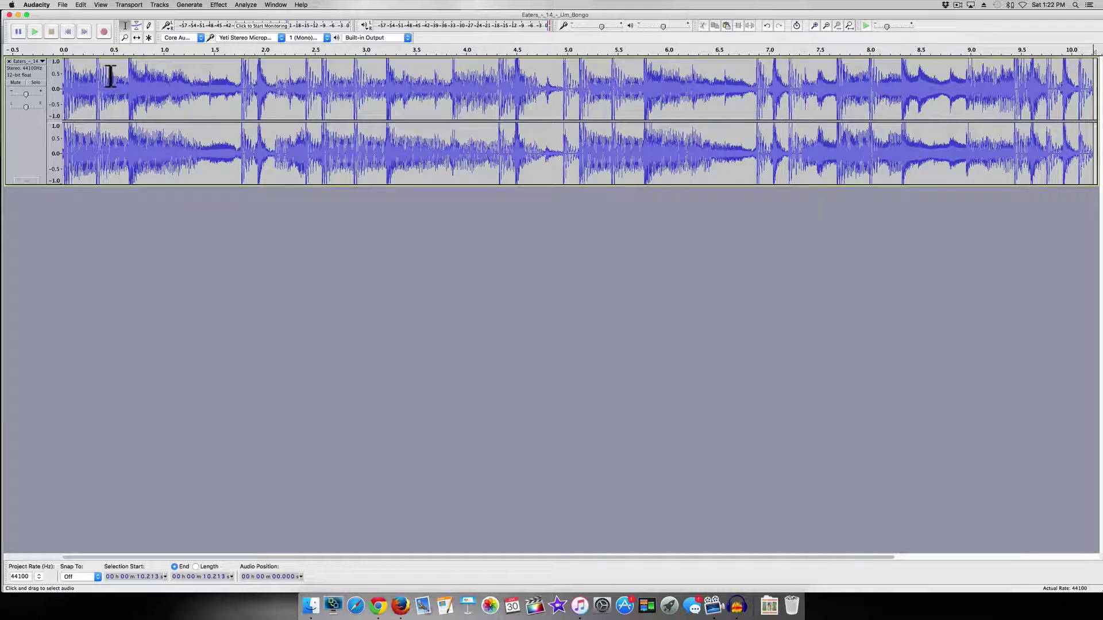
Copy the whole trimmed loop and paste it repeatedly end to end until the music runs to 1 minute 1.278 seconds.
key("super+a")
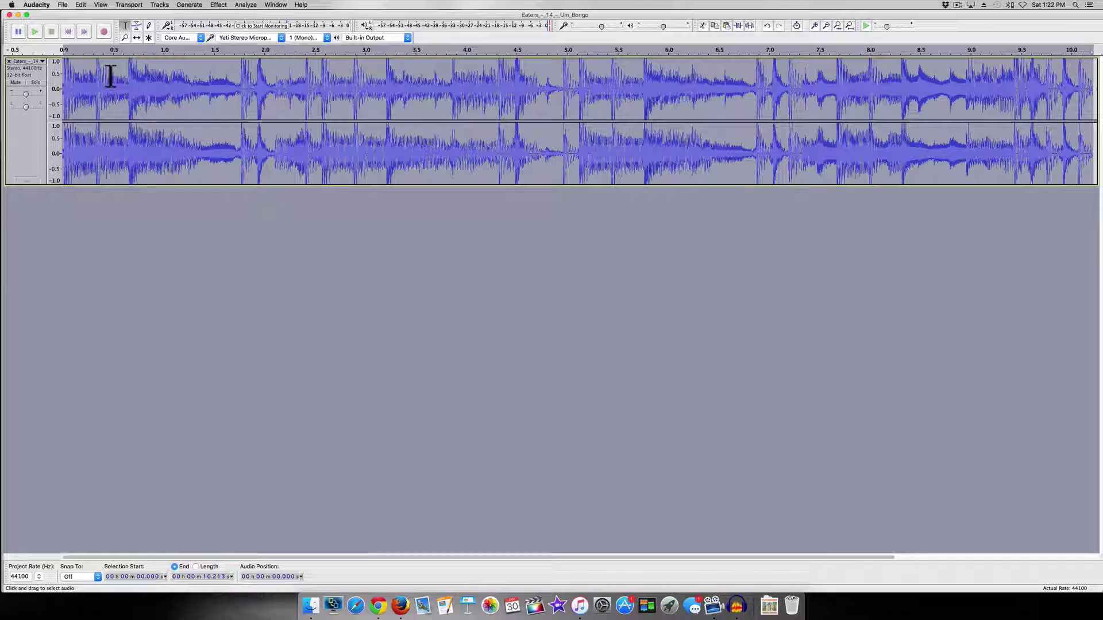
key("Right")
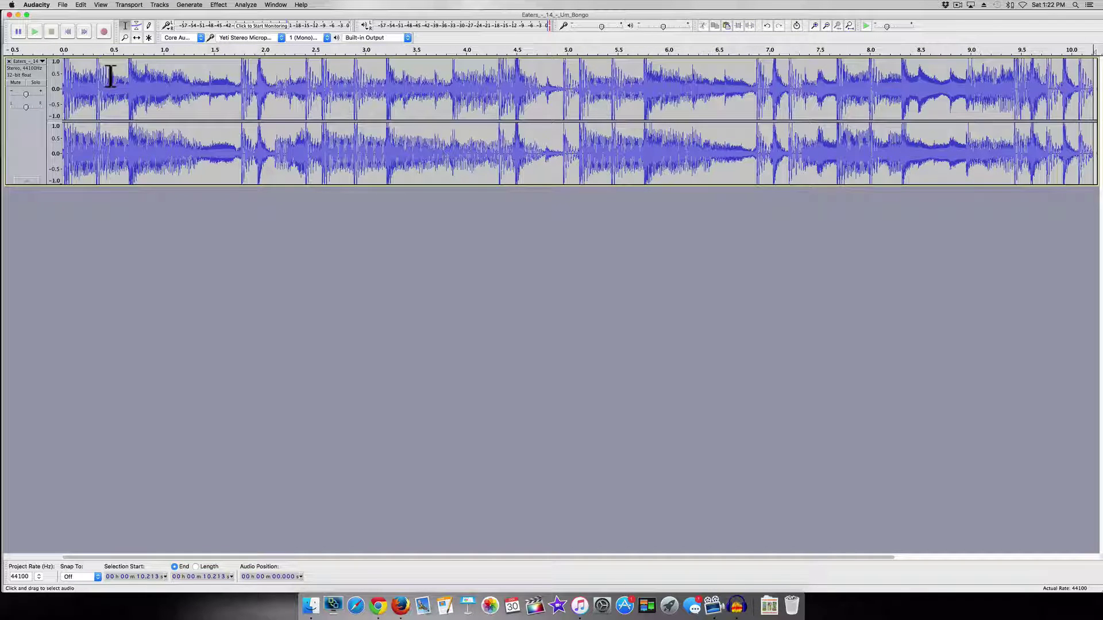
key("super+v")
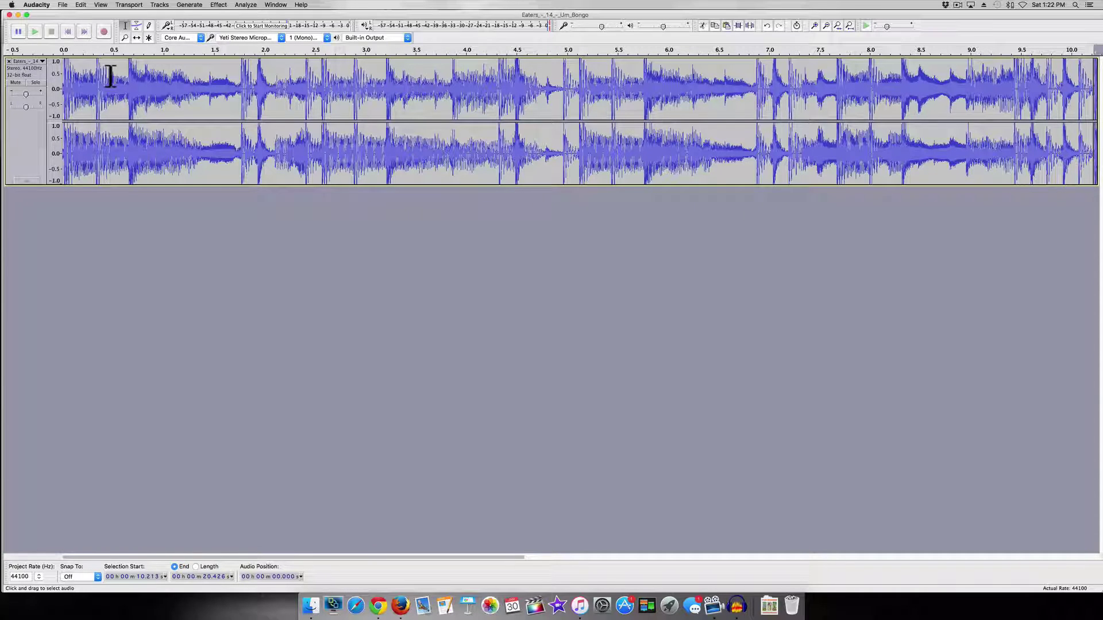
key("Right")
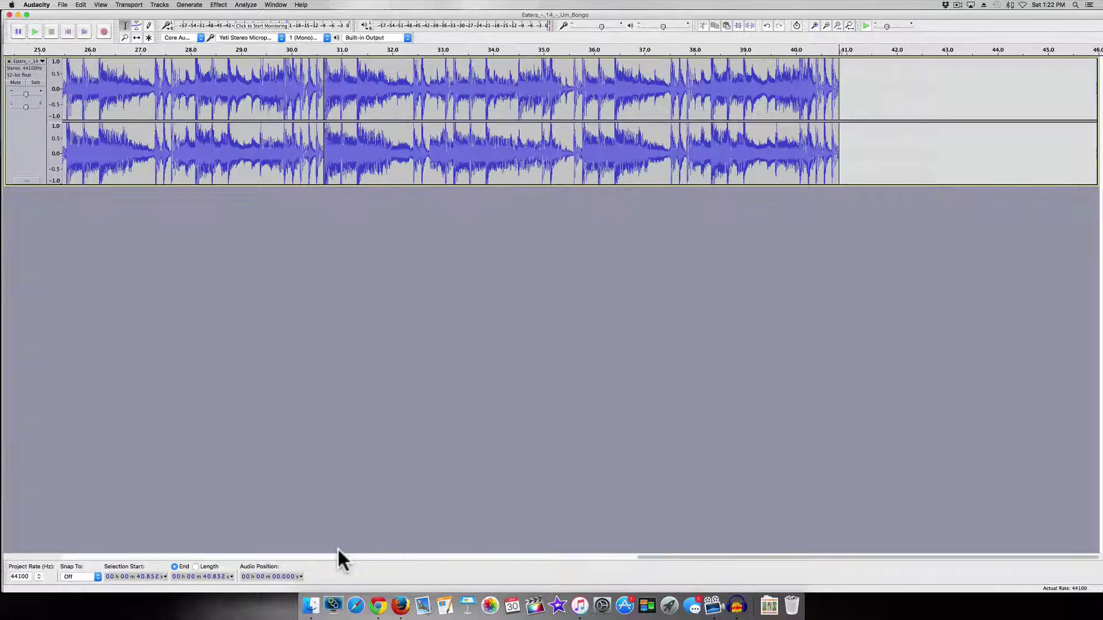
key("super+v")
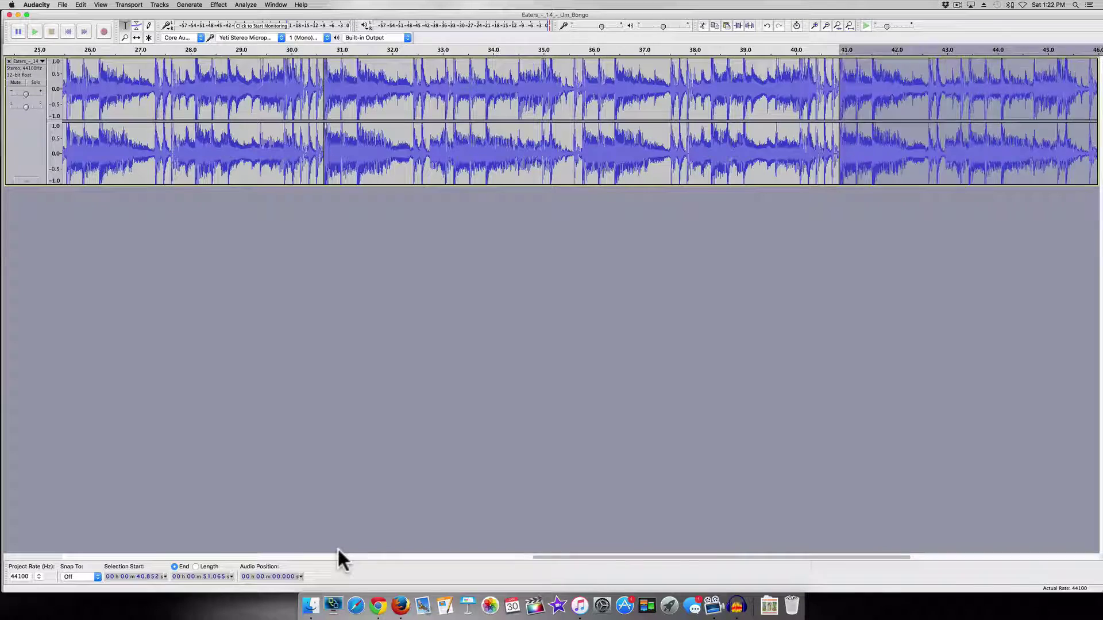
key("Right")
key("super+v")
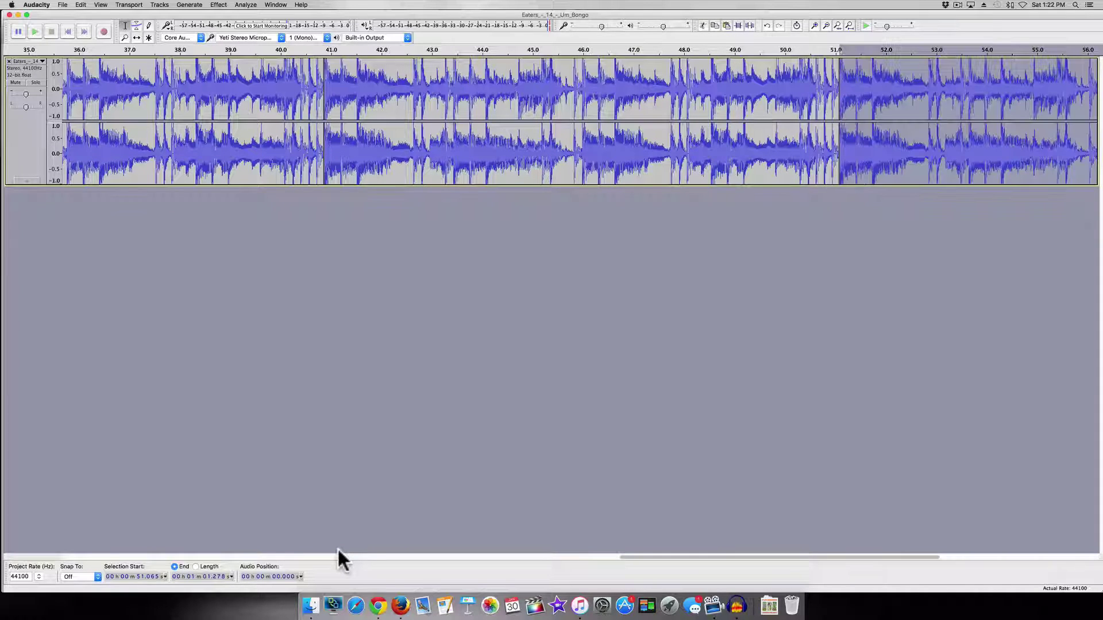
key("Right")
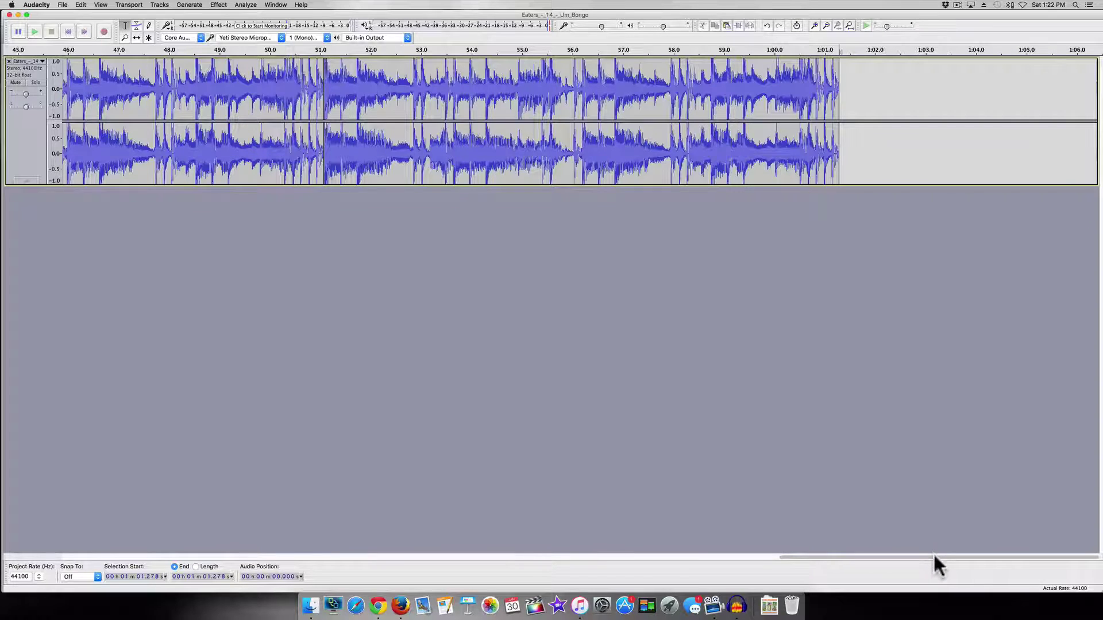
Record a microphone voice-over of about 15 seconds on a new mono track from near the start of the looped music.
left_click_drag(933, 555, 2, 533)
left_click_drag(66, 564, 5, 557)
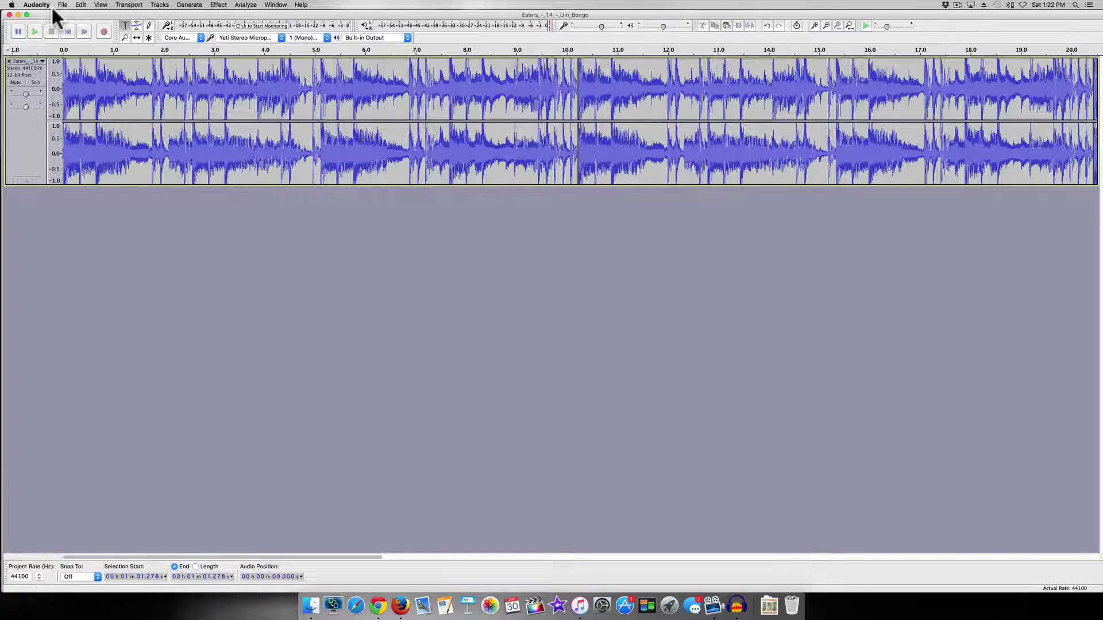
left_click(105, 32)
left_click(106, 37)
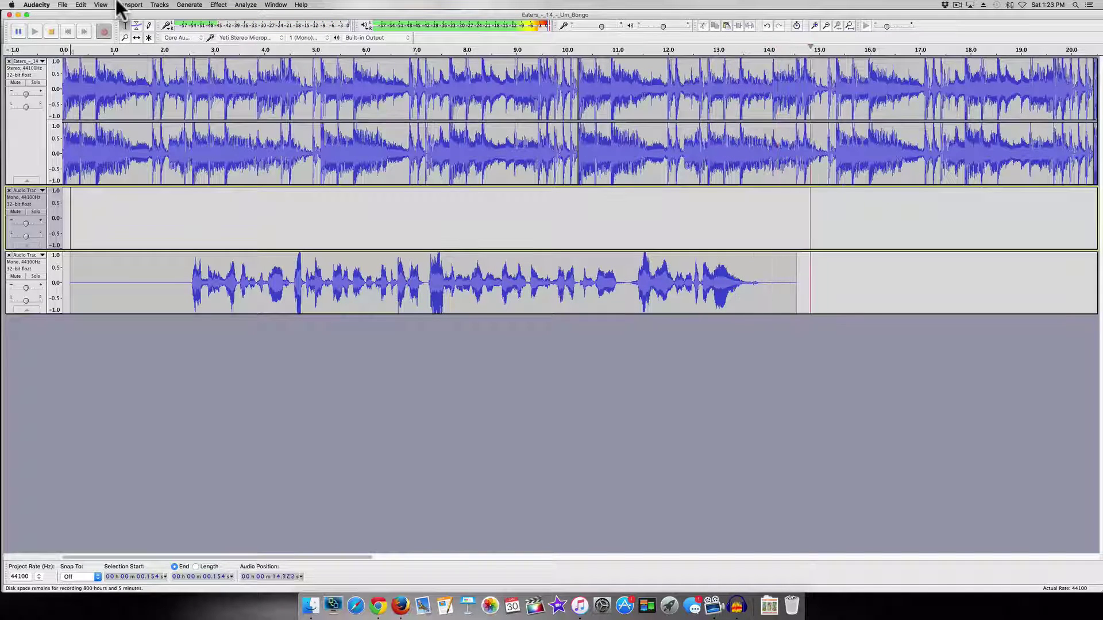
key("space")
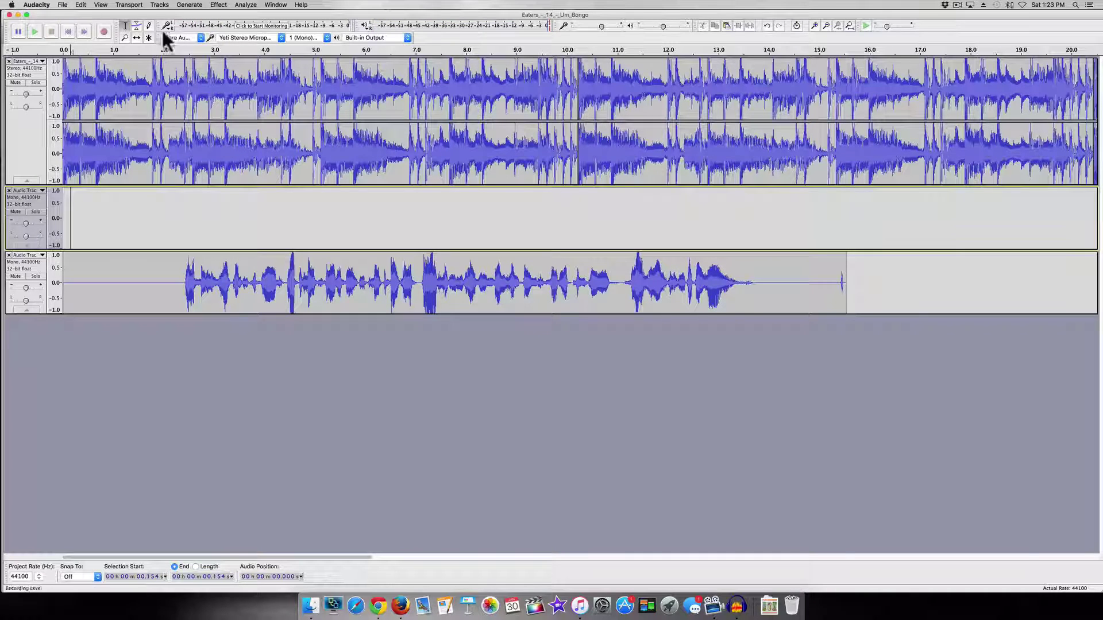
Lower the gain of the looped music track and play it together with the recorded voice.
left_click(25, 94)
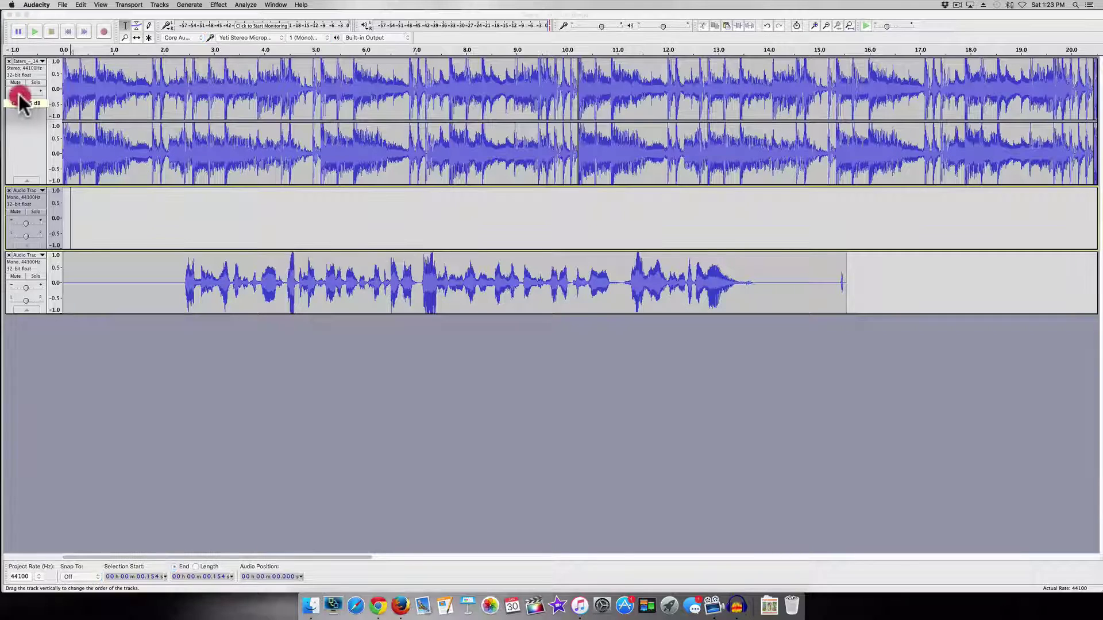
left_click_drag(19, 94, 9, 96)
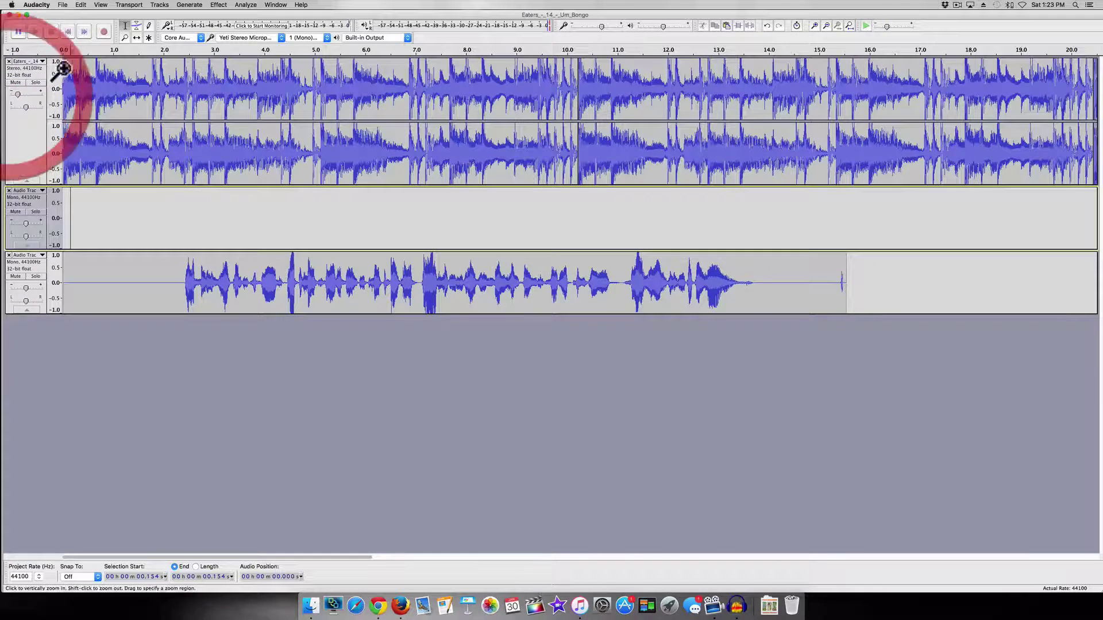
key("space")
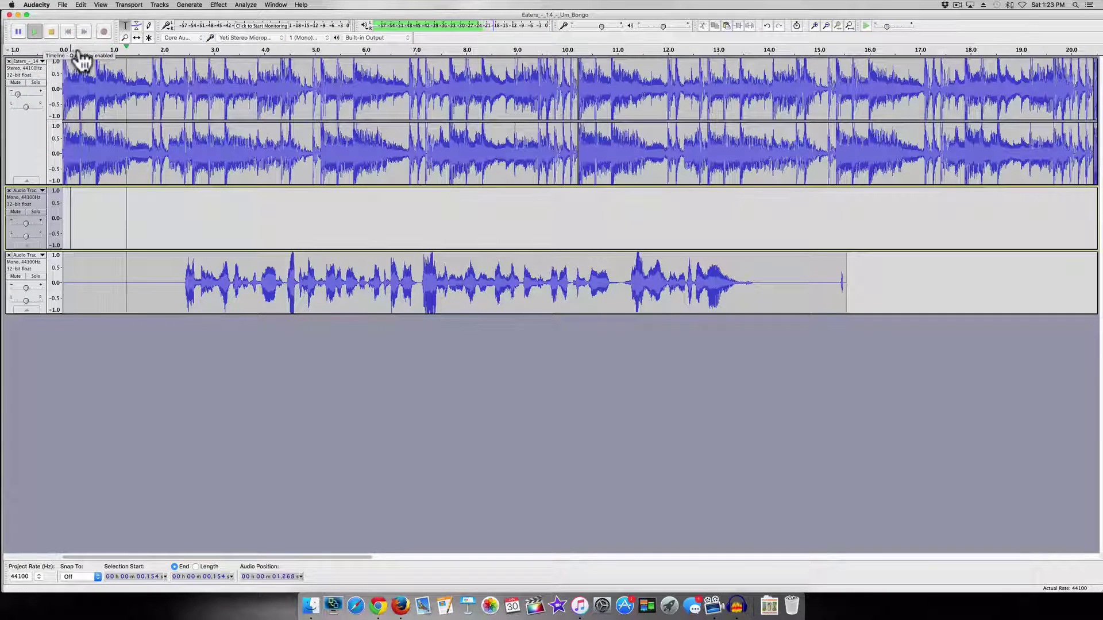